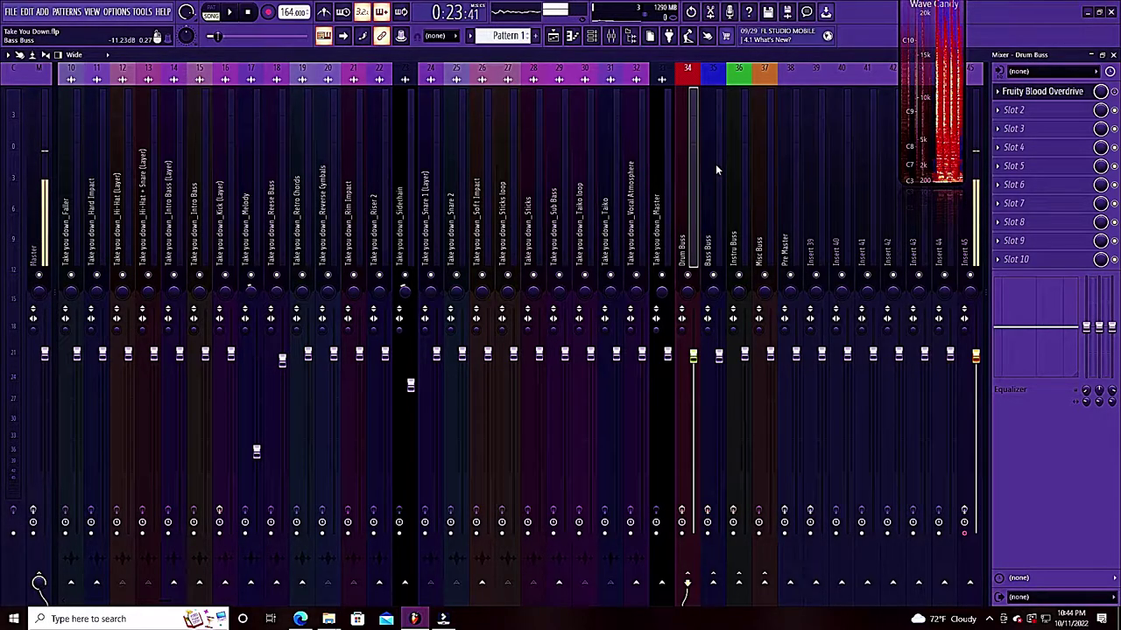
Step: Copy the Melody insert 17 volume value, then reset its fader to default
left_click(248, 183)
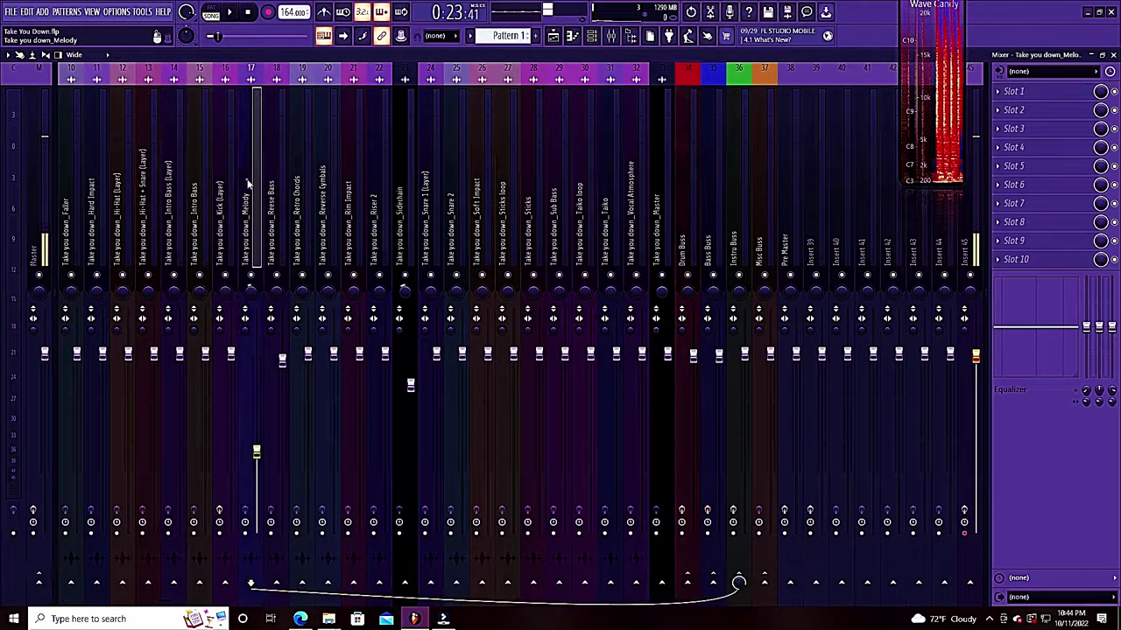
right_click(257, 451)
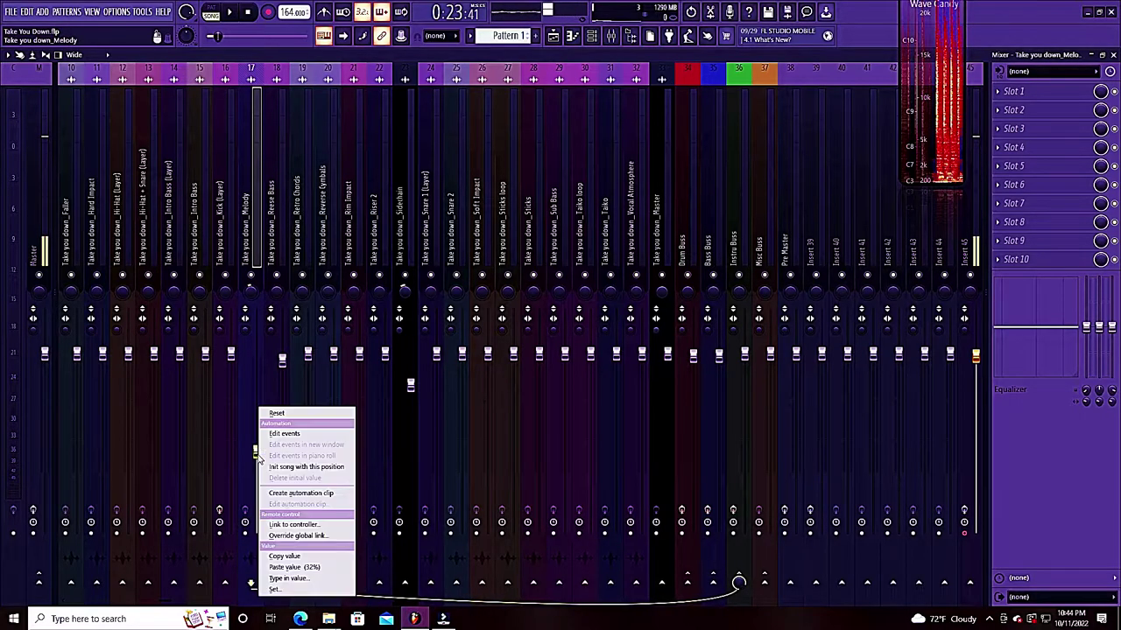
left_click(308, 557)
right_click(256, 453)
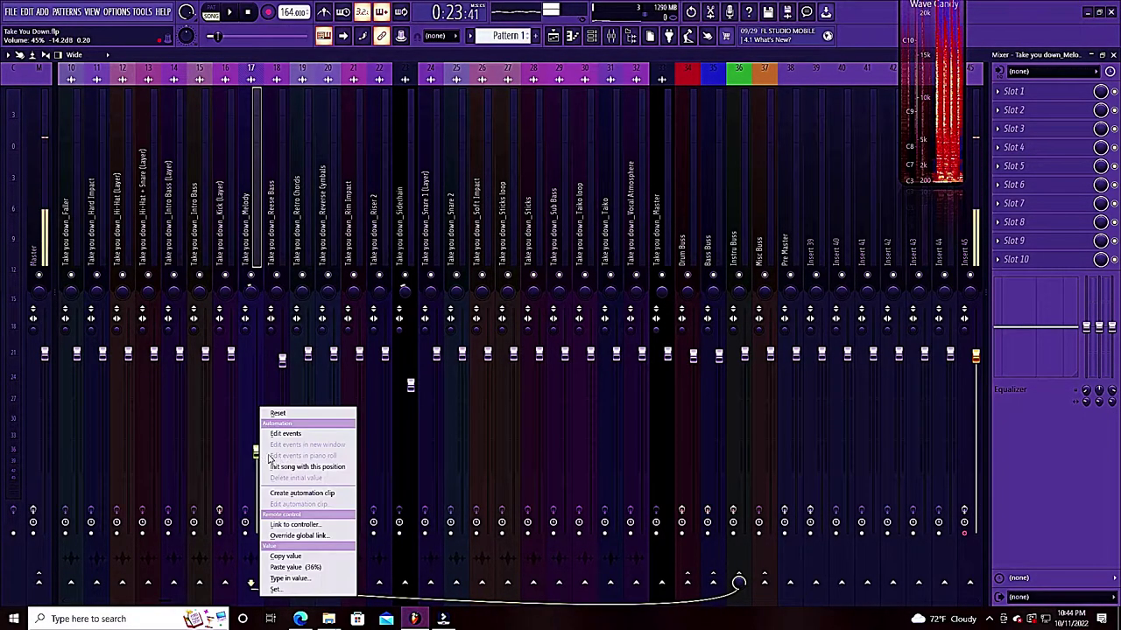
left_click(298, 415)
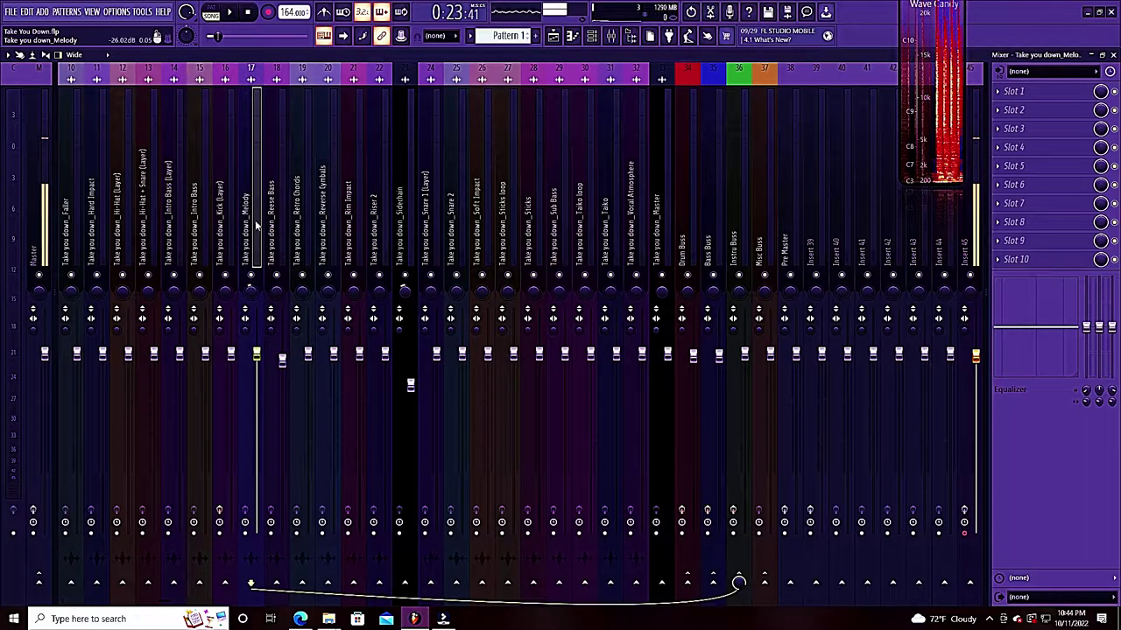
Step: Open the Playlist arrangement and mute the Sidechain track (Track 28)
left_click(593, 37)
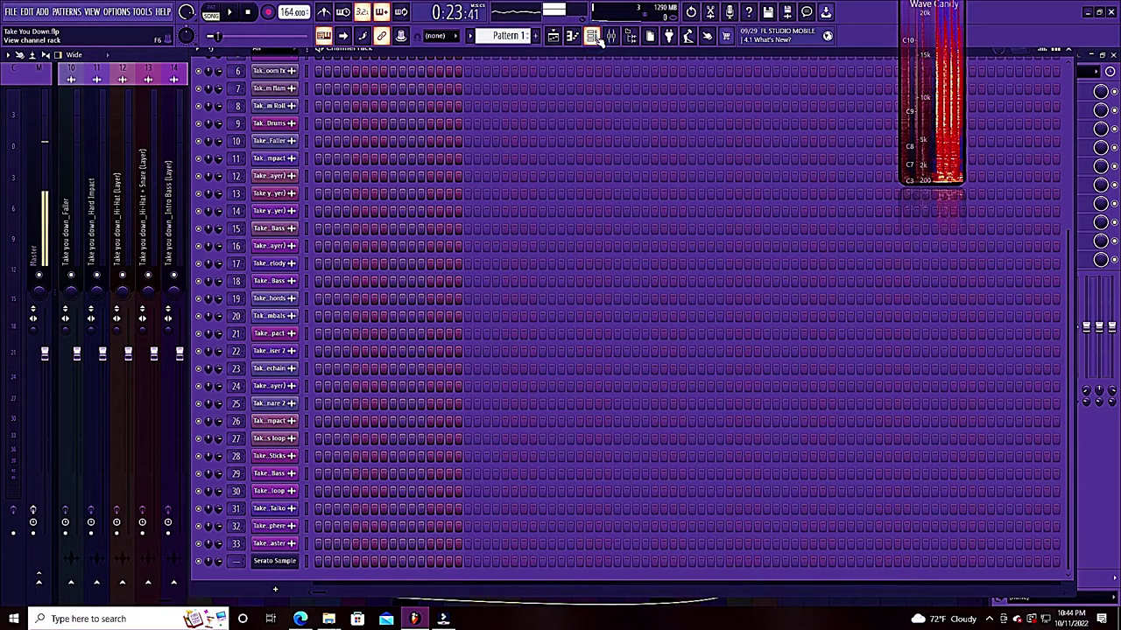
left_click(553, 36)
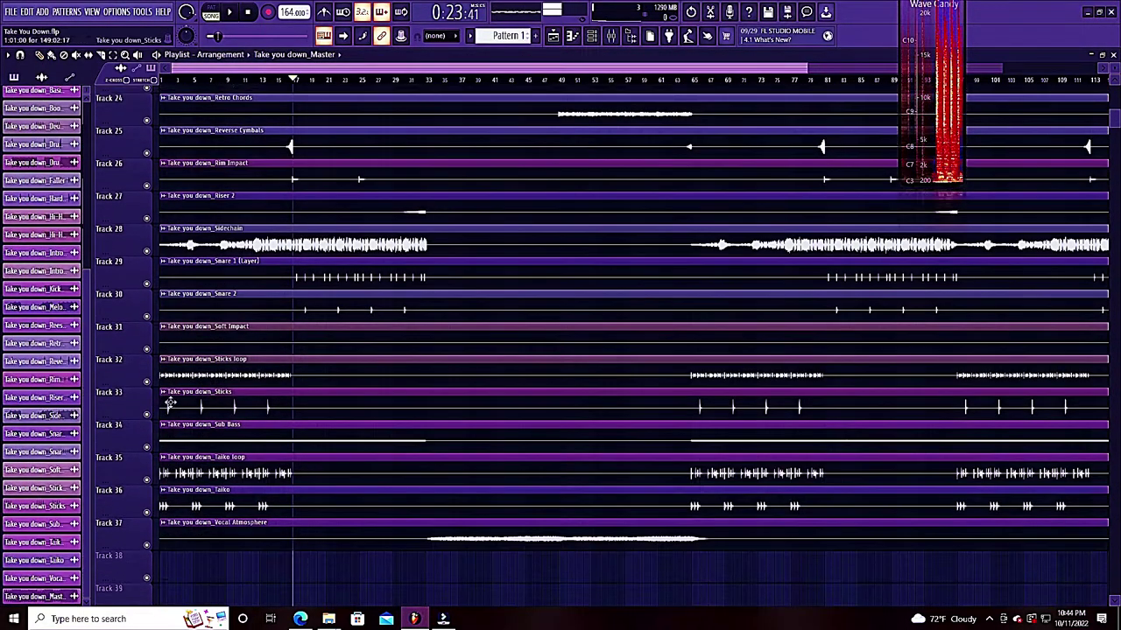
scroll(172, 403, "up", 7)
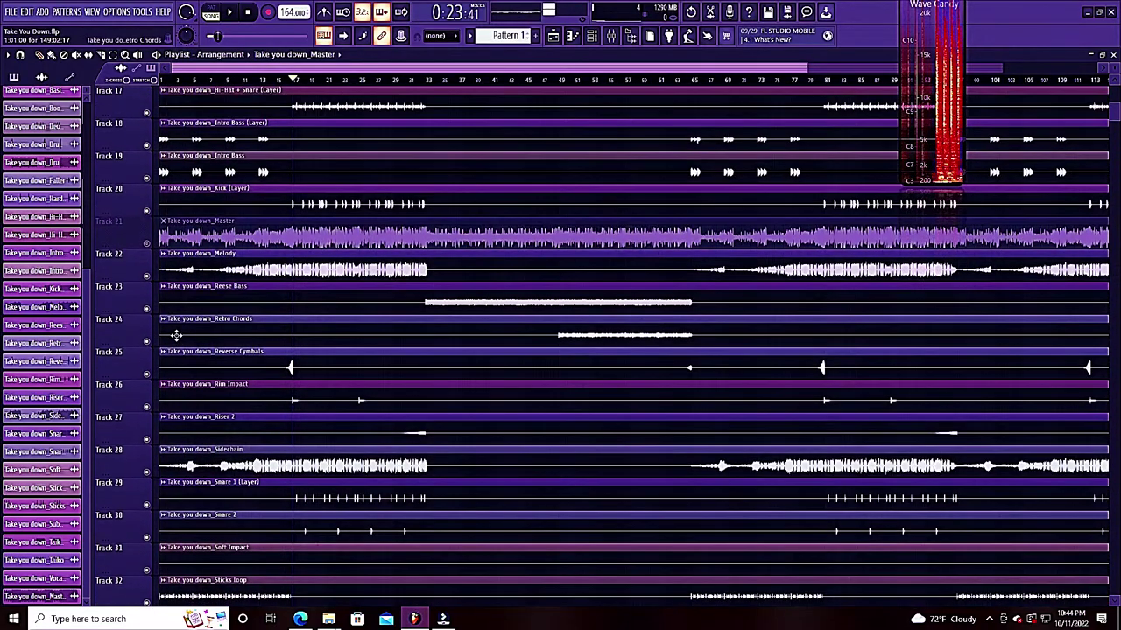
scroll(143, 300, "up", 2)
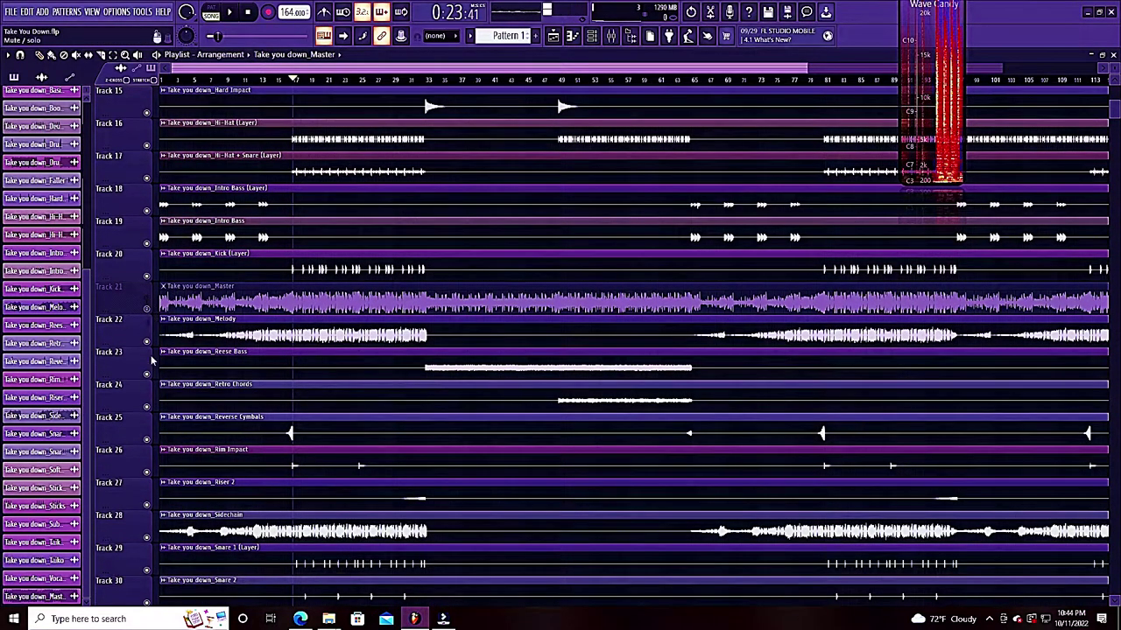
scroll(151, 368, "down", 2)
left_click(147, 473)
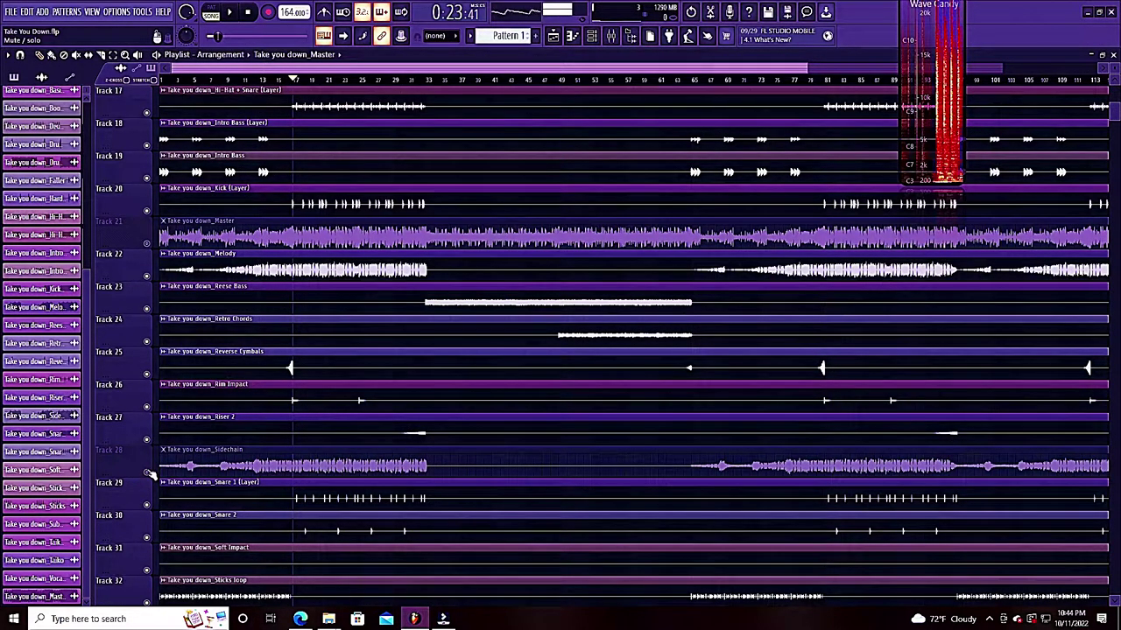
Step: Compare playback with Sidechain muted and unmuted, leaving it muted
key("space")
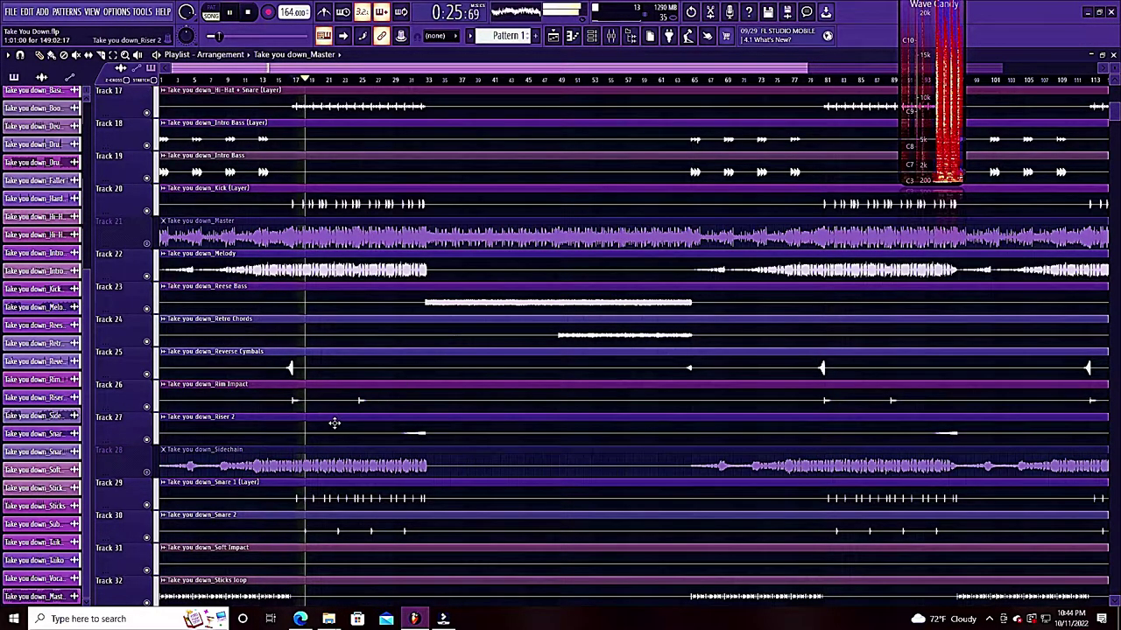
key("space")
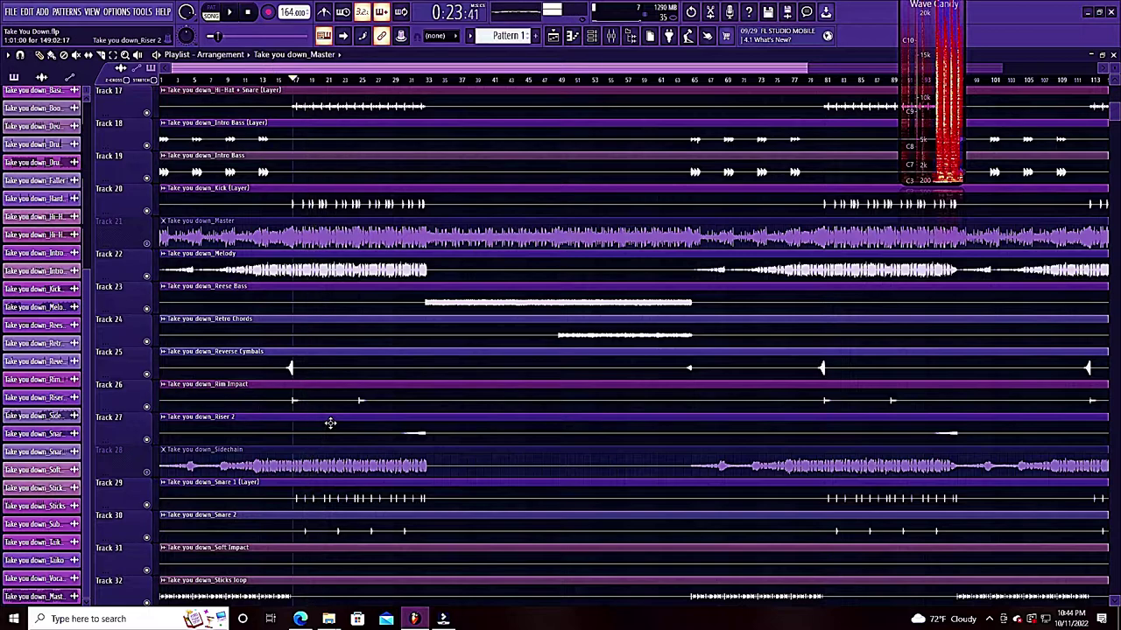
left_click(147, 473)
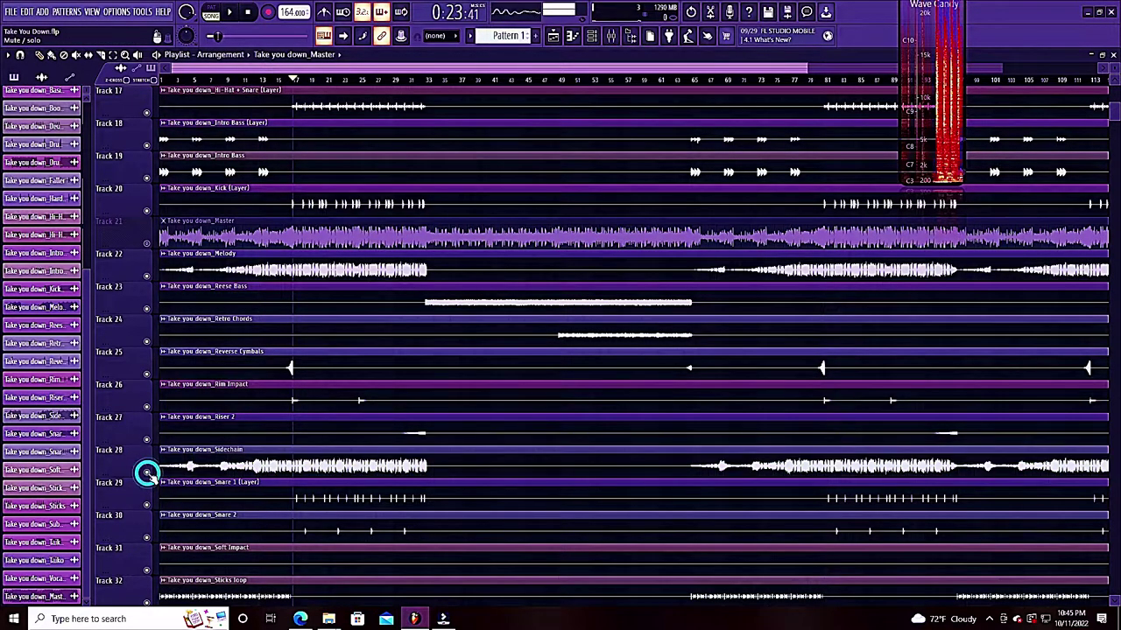
key("space")
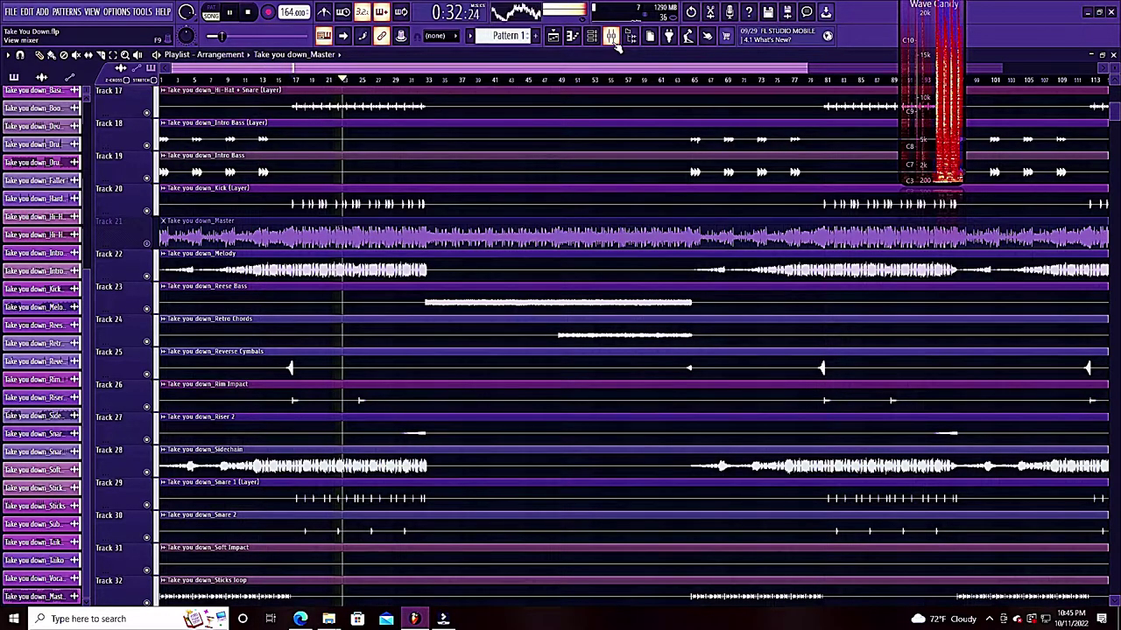
key("space")
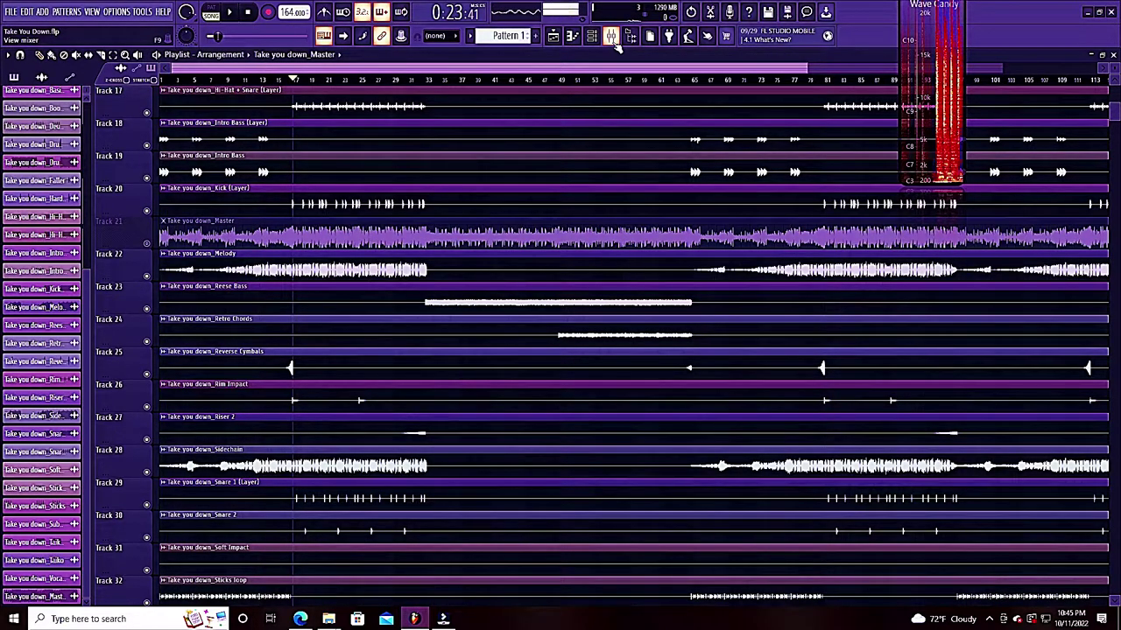
left_click(145, 474)
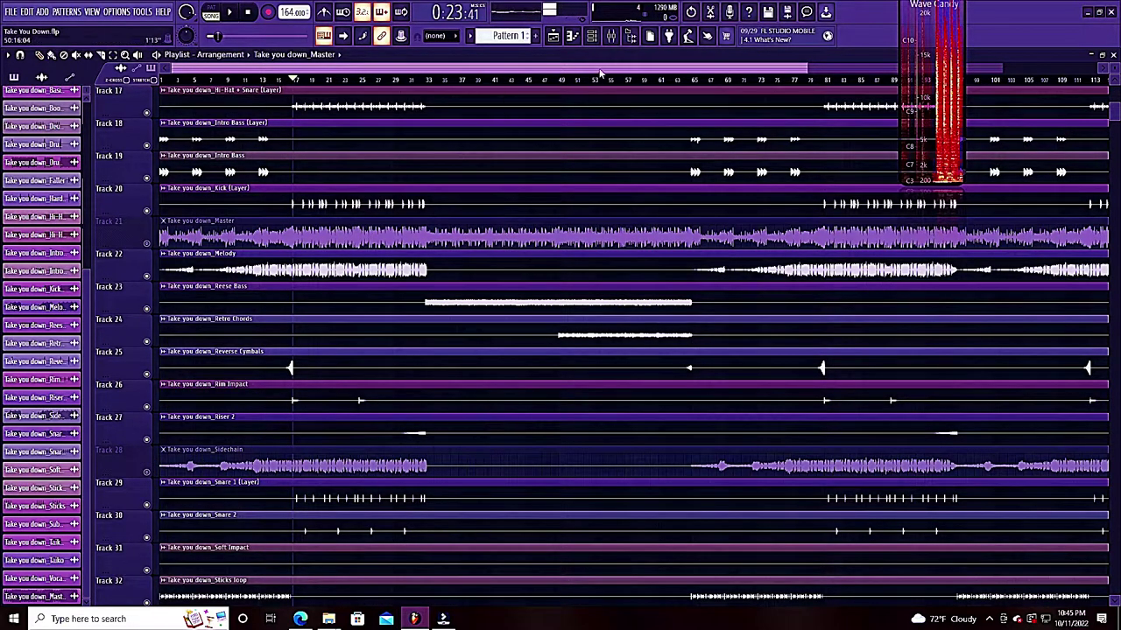
Step: Return to the Mixer and audition the current mix
left_click(611, 39)
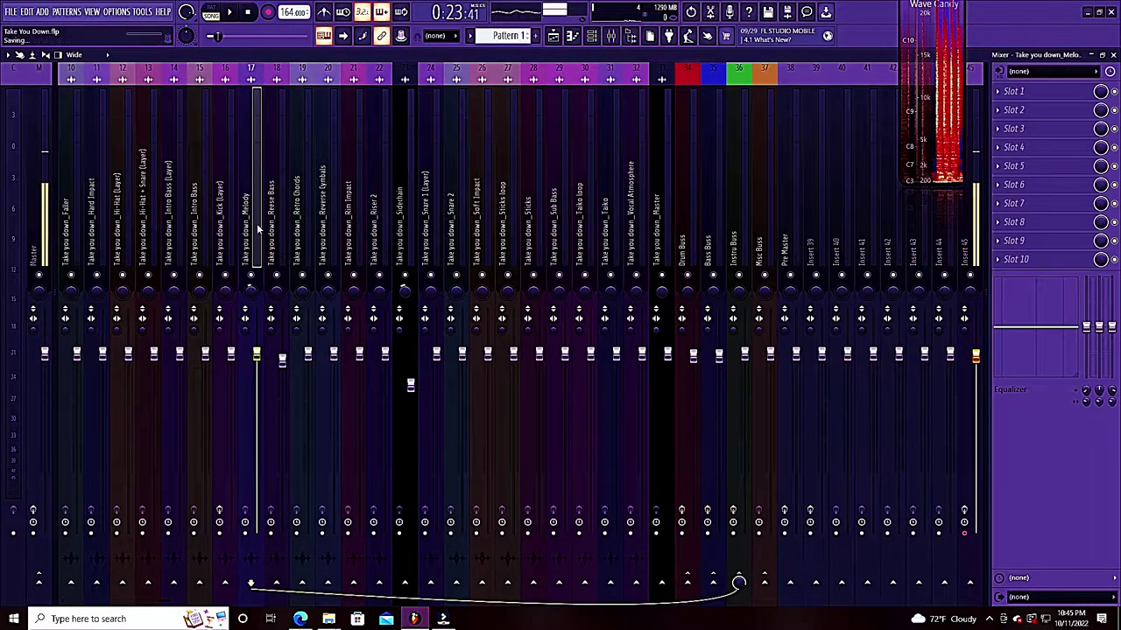
key("space")
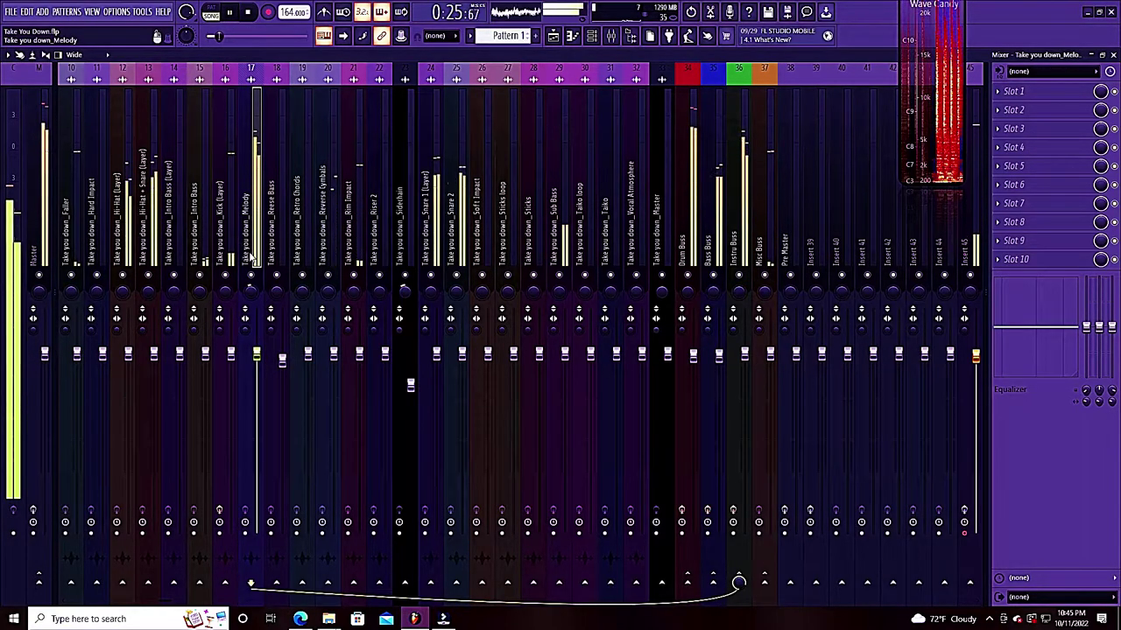
key("space")
Step: Lower the Melody fader to about 65% (-8.5 dB), auditioning after each adjustment
left_click_drag(256, 354, 256, 411)
key("space")
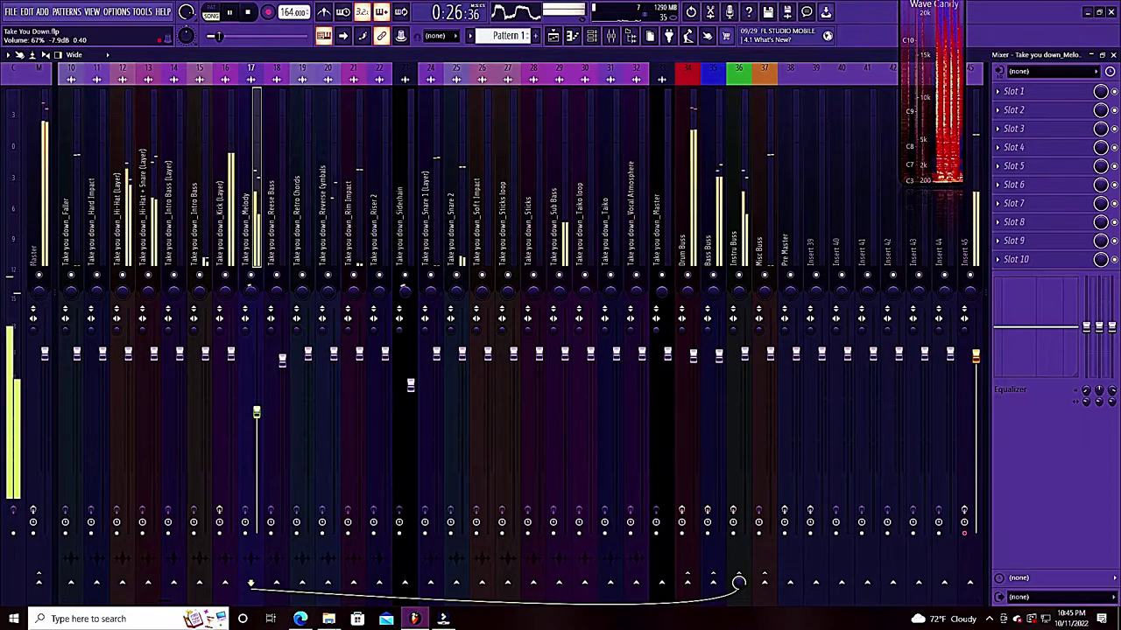
key("space")
left_click_drag(259, 414, 261, 421)
key("space")
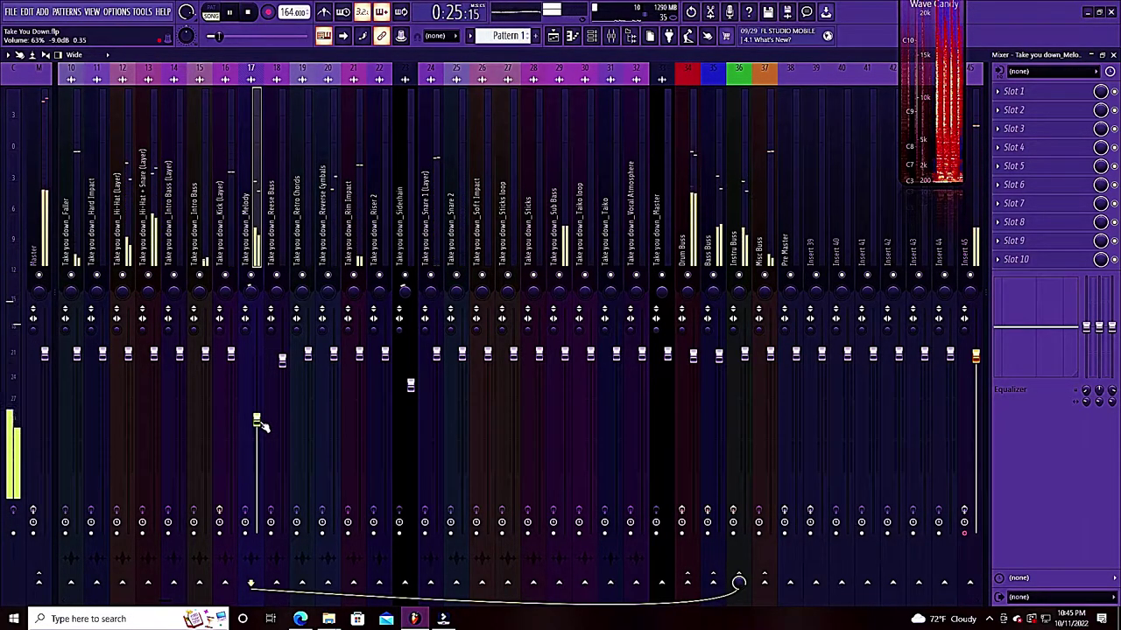
key("space")
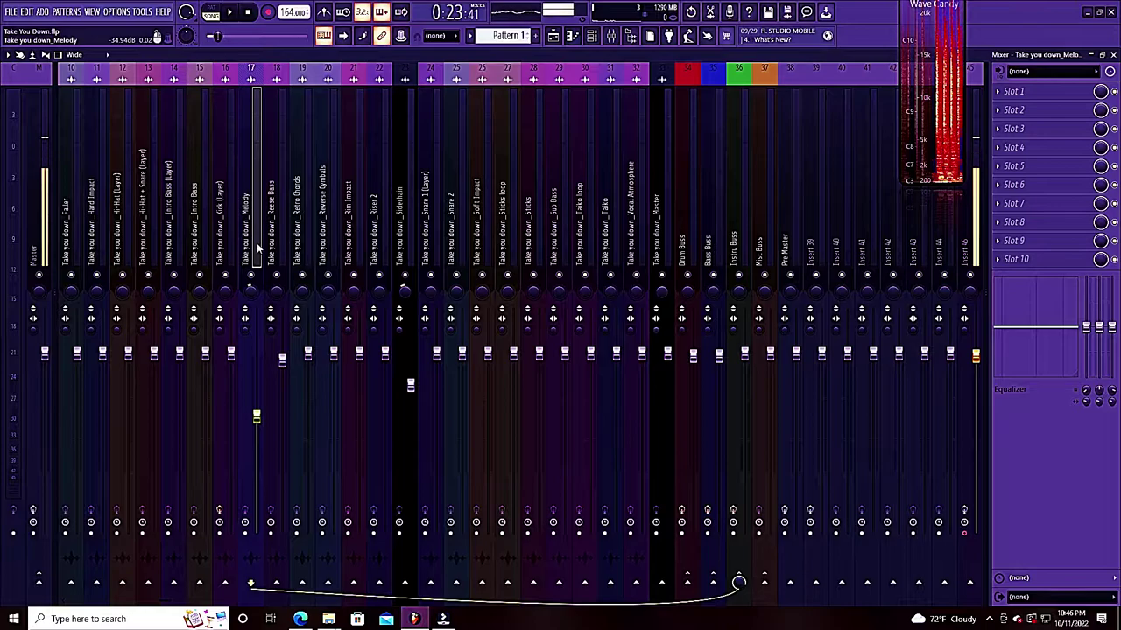
Step: Select the Drum Buss and open its Fruity Blood Overdrive window, repositioning it
left_click(695, 259)
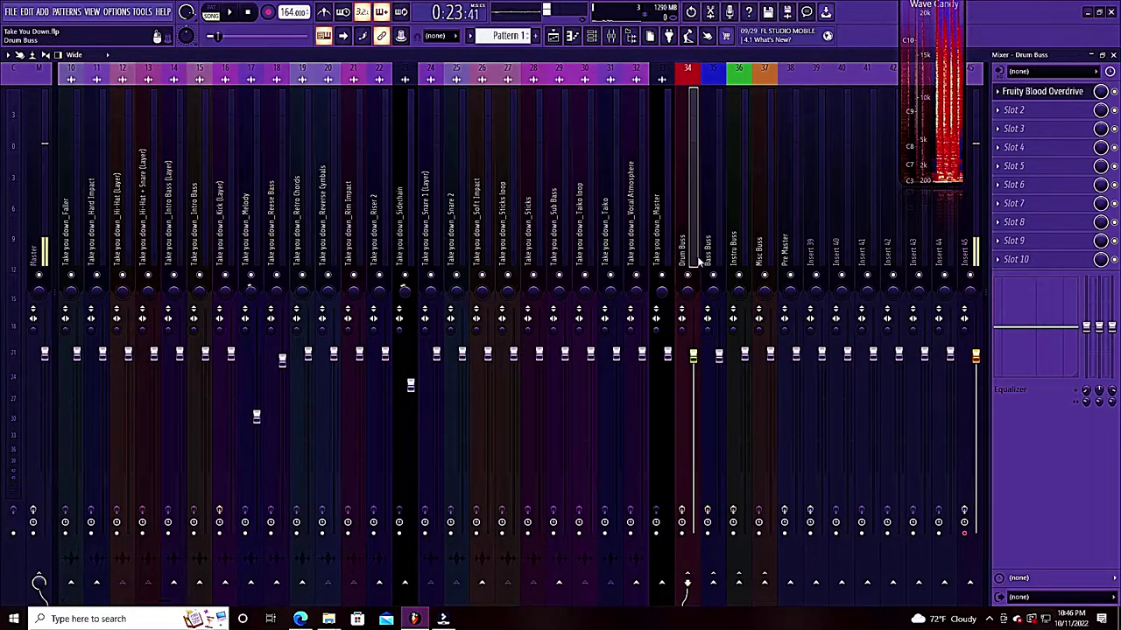
left_click(1062, 92)
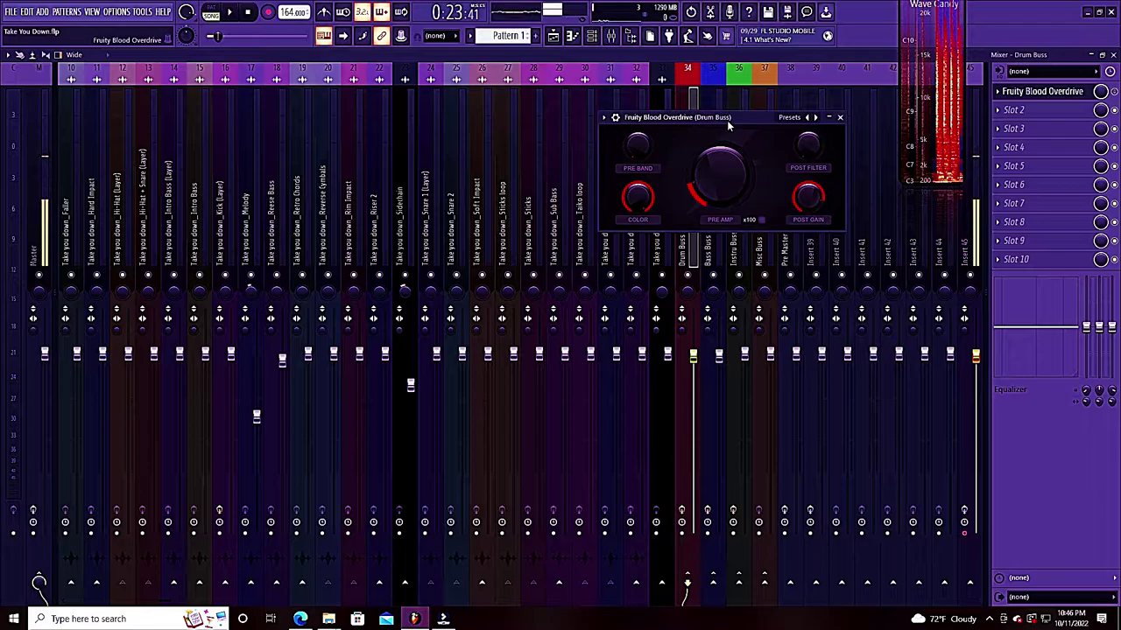
left_click_drag(740, 117, 526, 452)
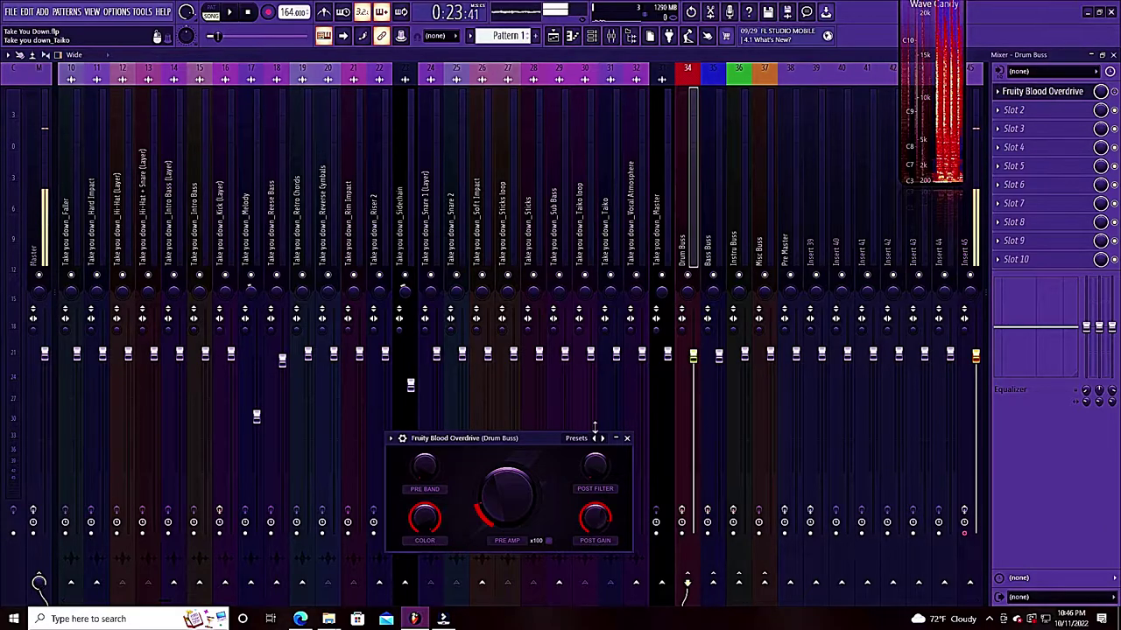
left_click_drag(526, 437, 587, 365)
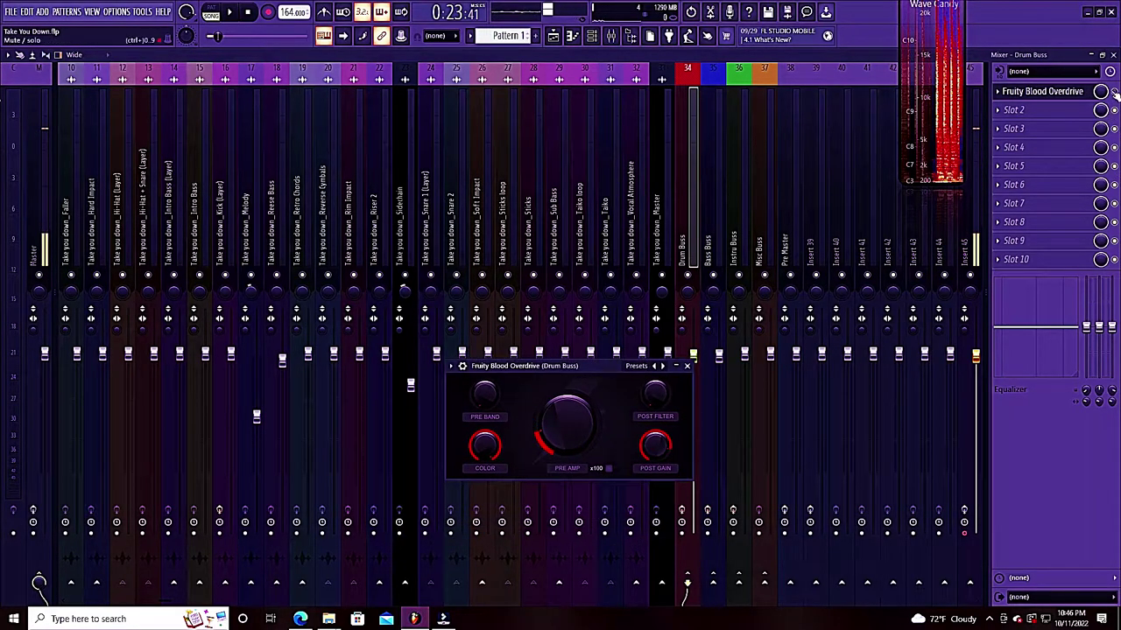
Step: Audition the overdriven drums, close the overdrive window, and stop playback
key("space")
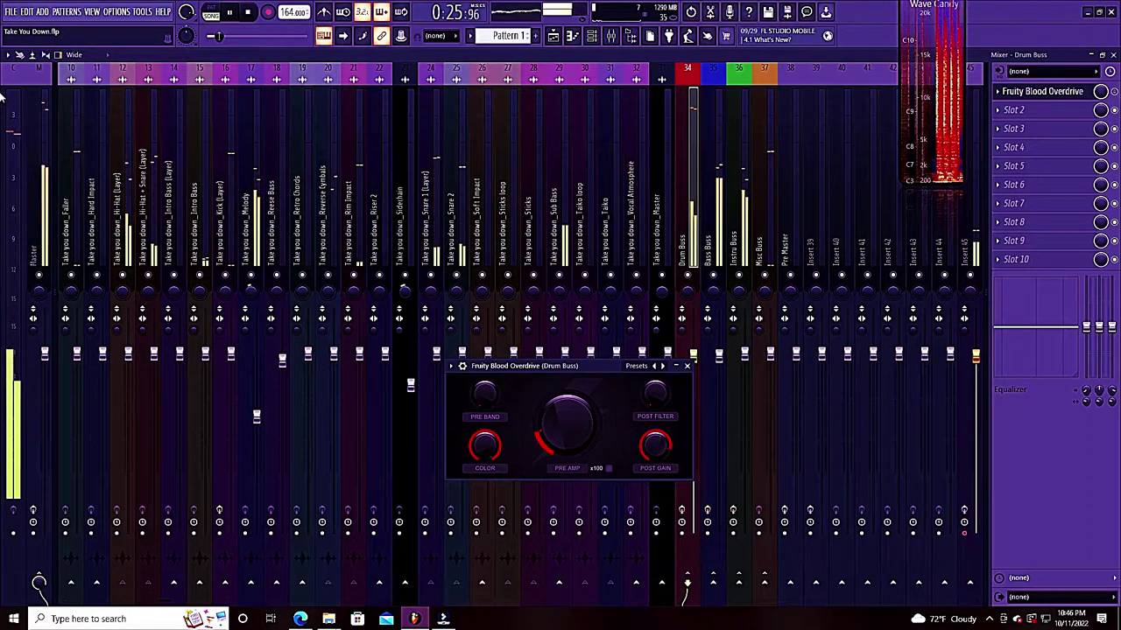
key("space")
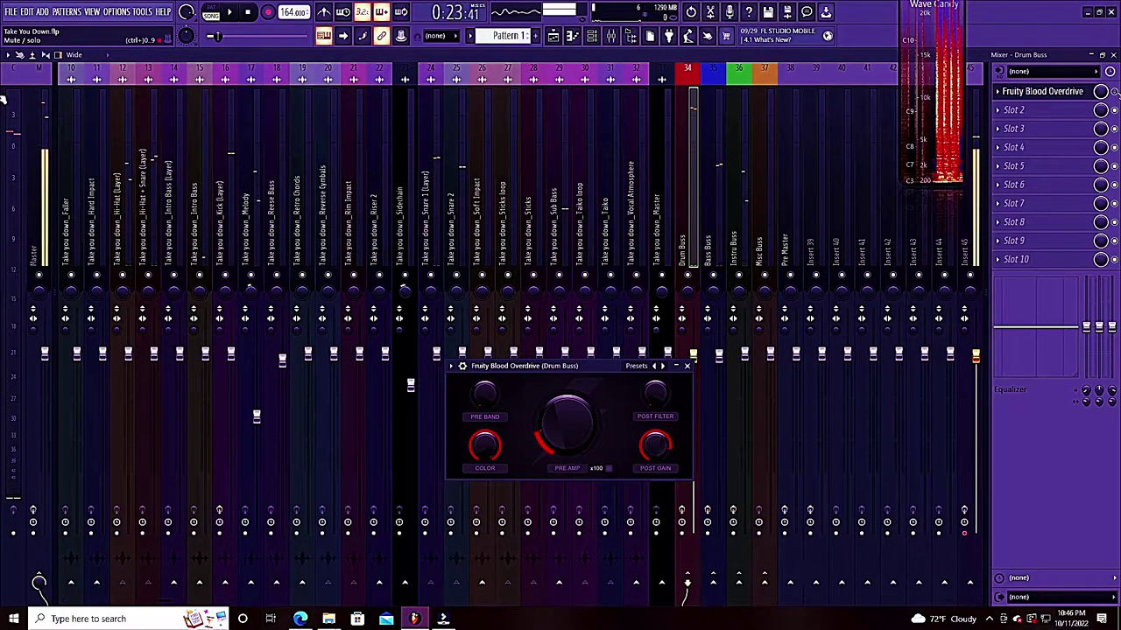
key("Escape")
key("space")
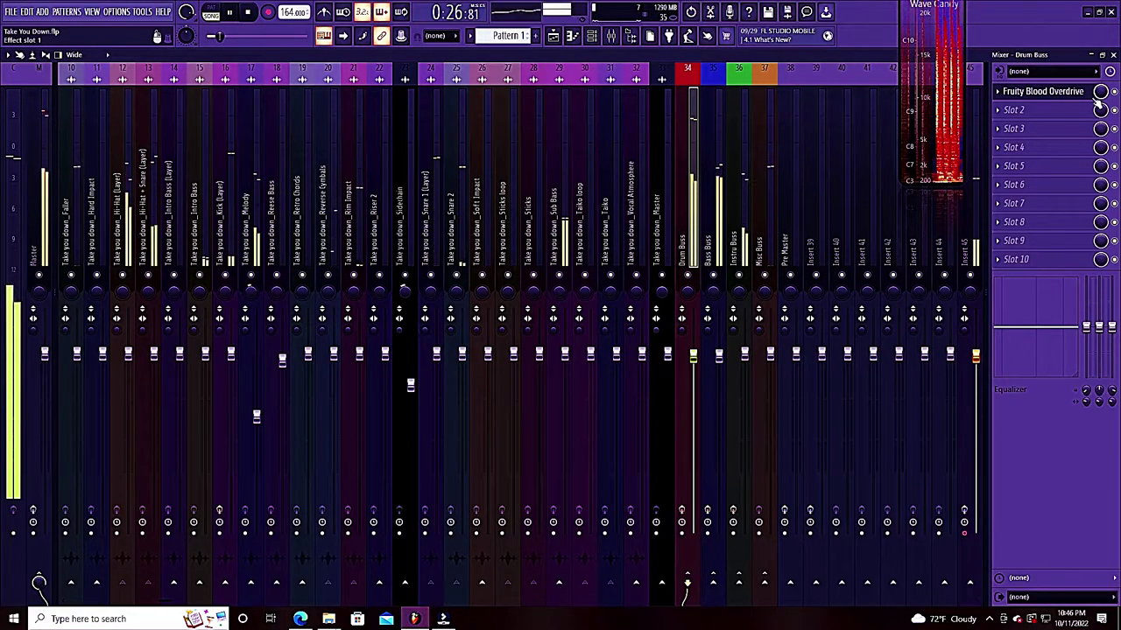
key("space")
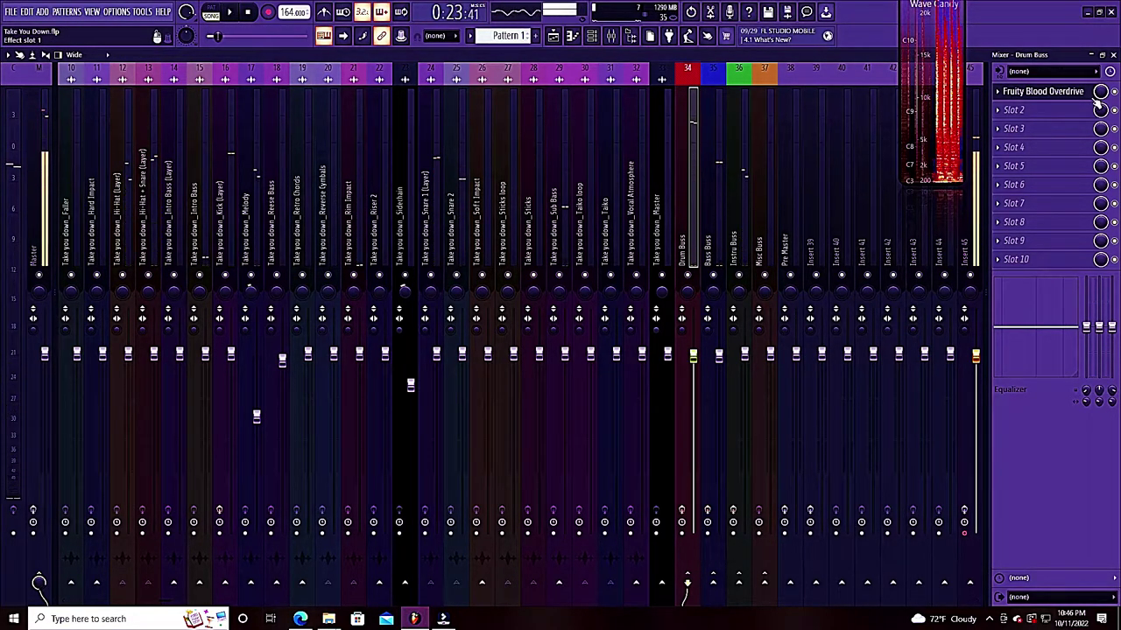
Step: Select the Bass Buss and inspect its C6-SideChain Stereo, LoAir Mono and Renaissance Axx Mono plugins
left_click(720, 233)
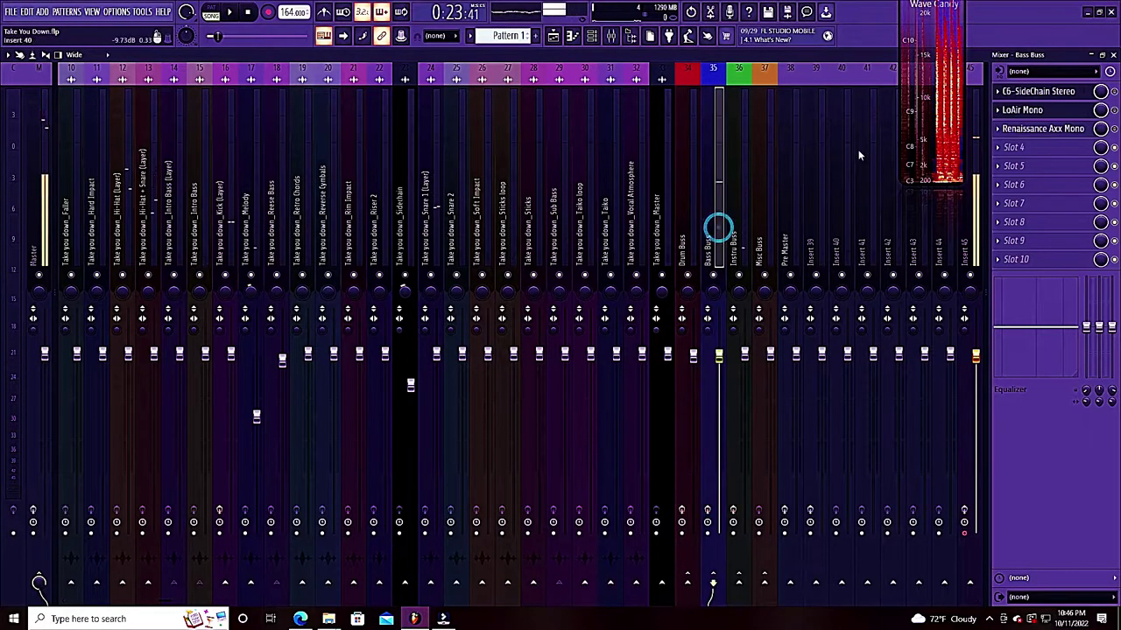
left_click(1077, 94)
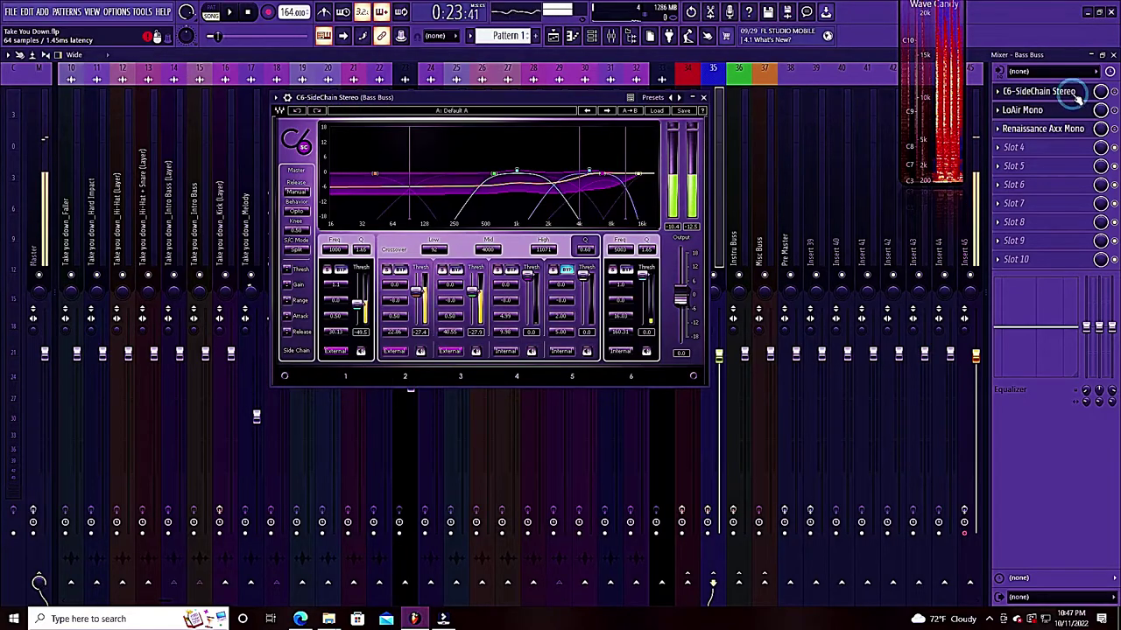
left_click(703, 98)
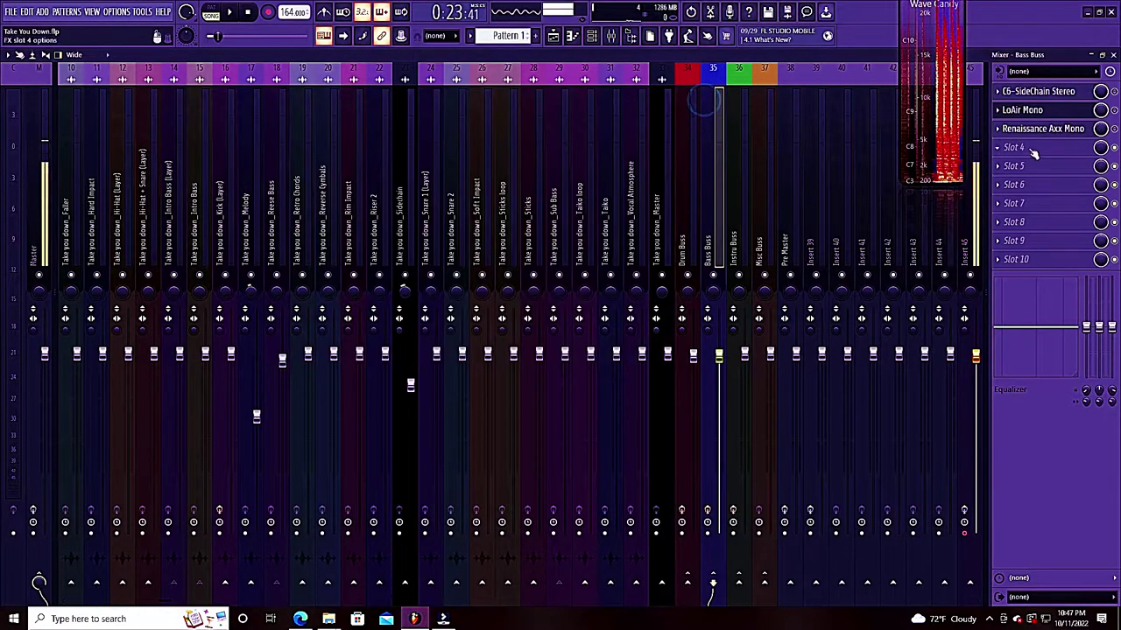
left_click(1042, 110)
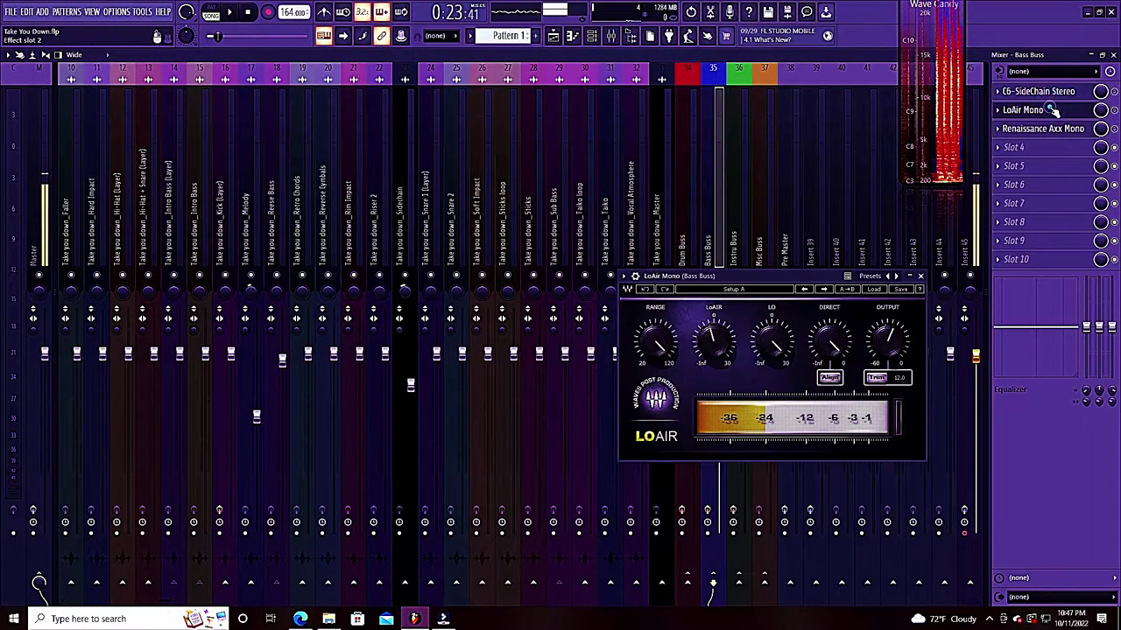
left_click(920, 276)
left_click(1050, 129)
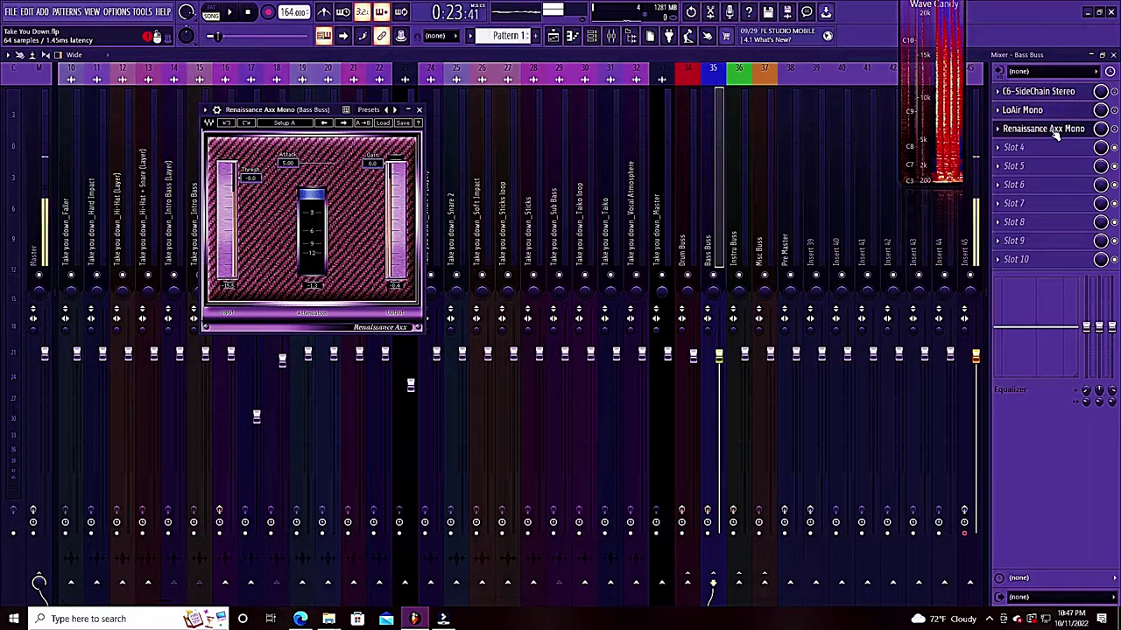
left_click(418, 108)
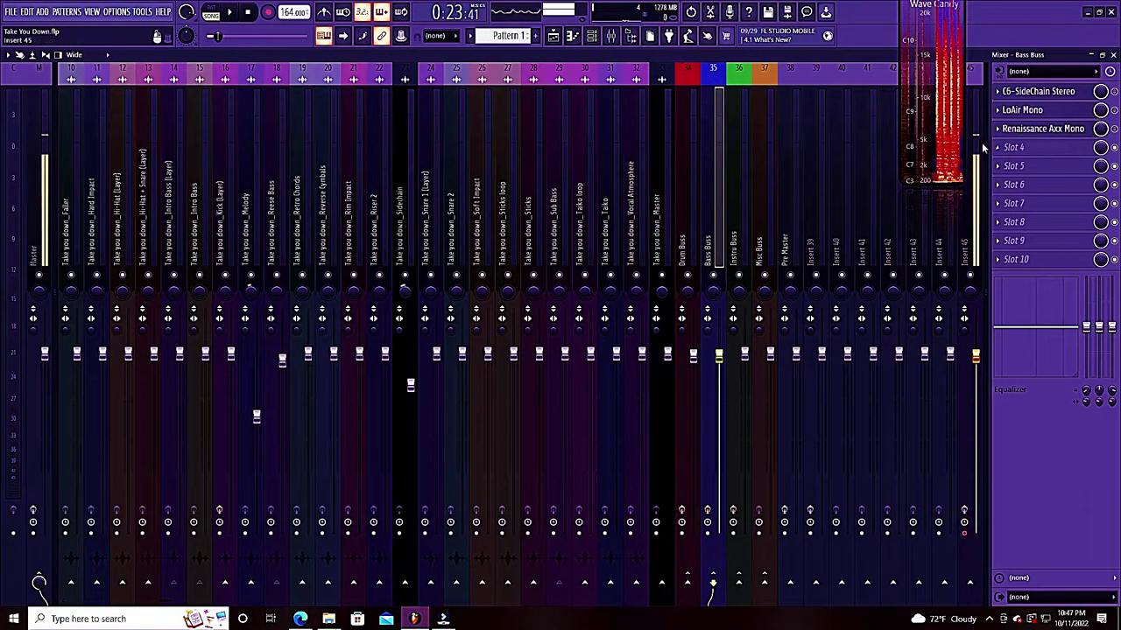
Step: Open the plugin list for the Bass Buss insert's empty Slot 4
left_click(996, 148)
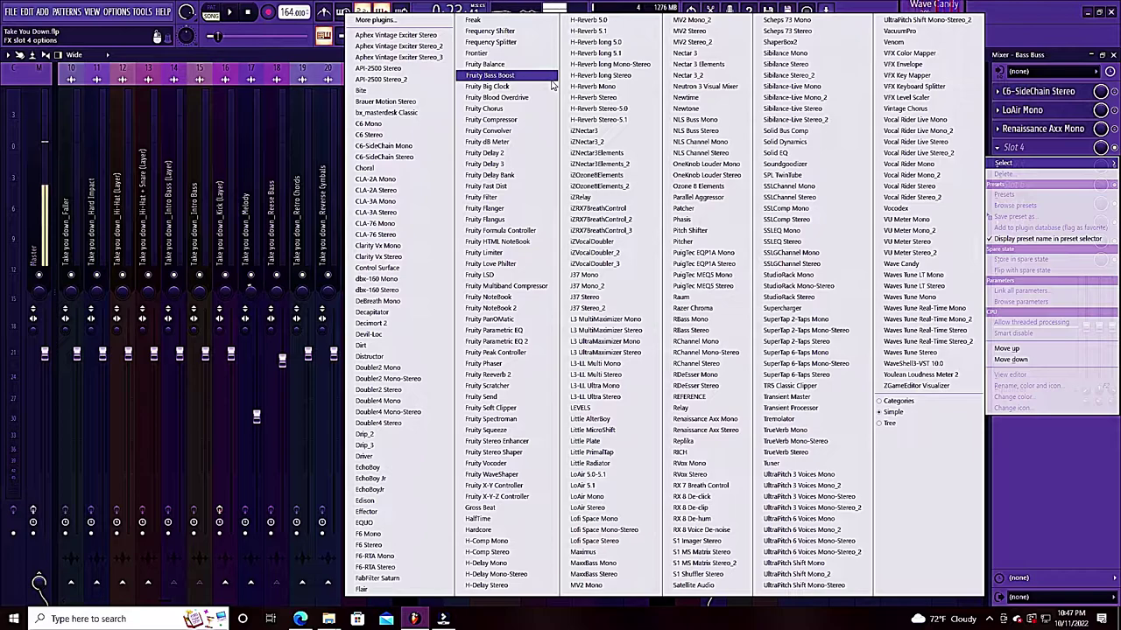
Step: Load Fruity Bass Boost into Bass Buss Slot 4, close its window, and audition it
left_click(550, 78)
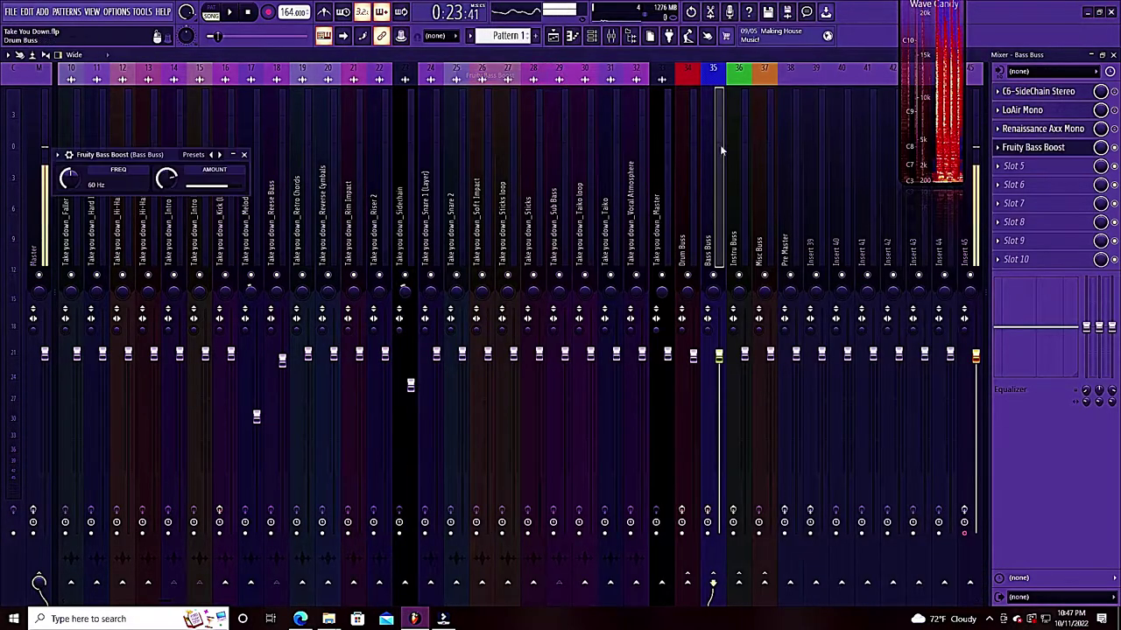
left_click_drag(151, 154, 816, 208)
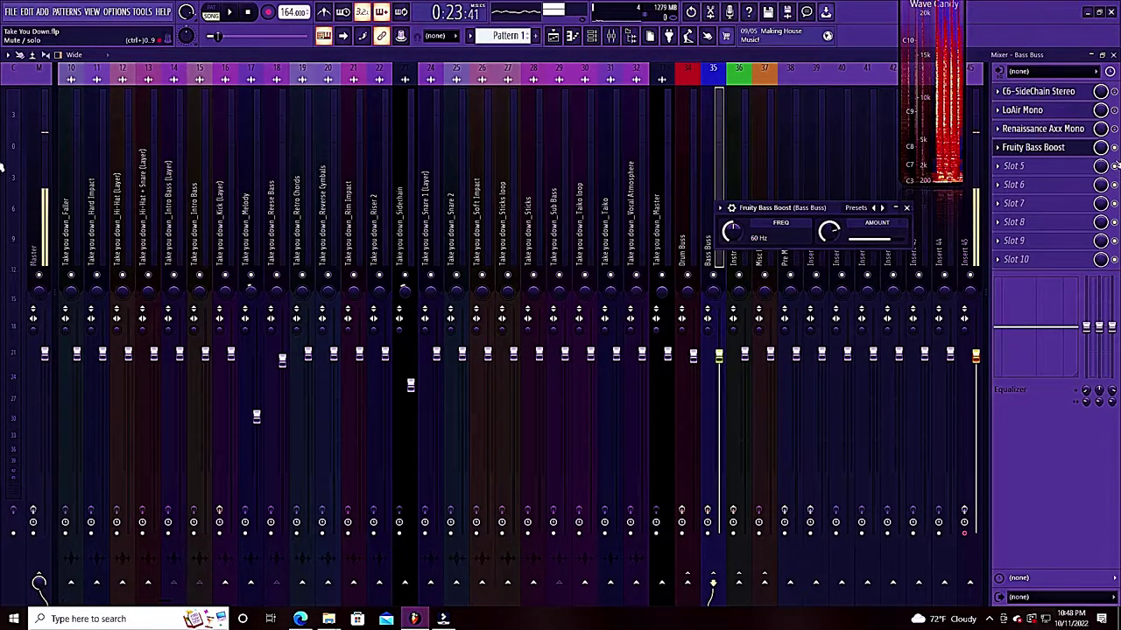
left_click(1114, 149)
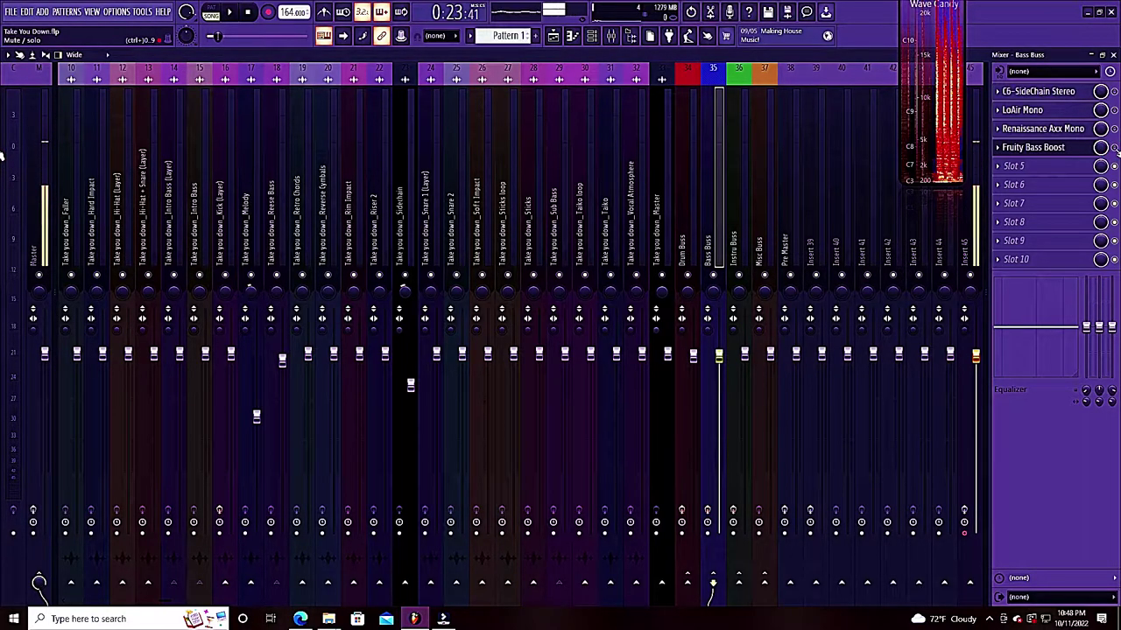
key("space")
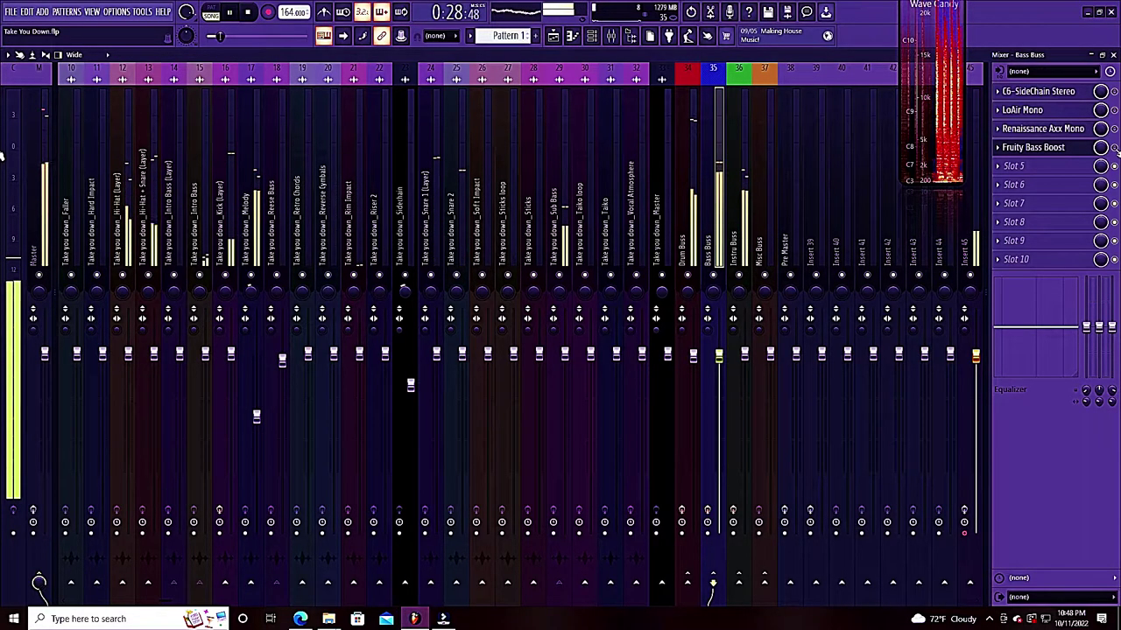
key("space")
key("space")
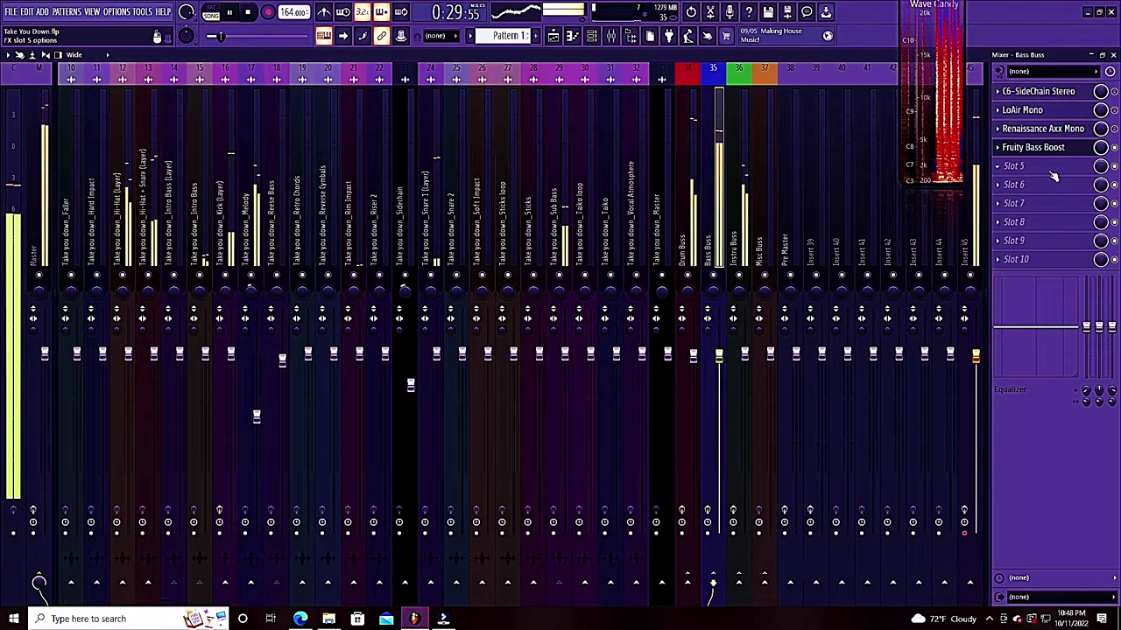
key("space")
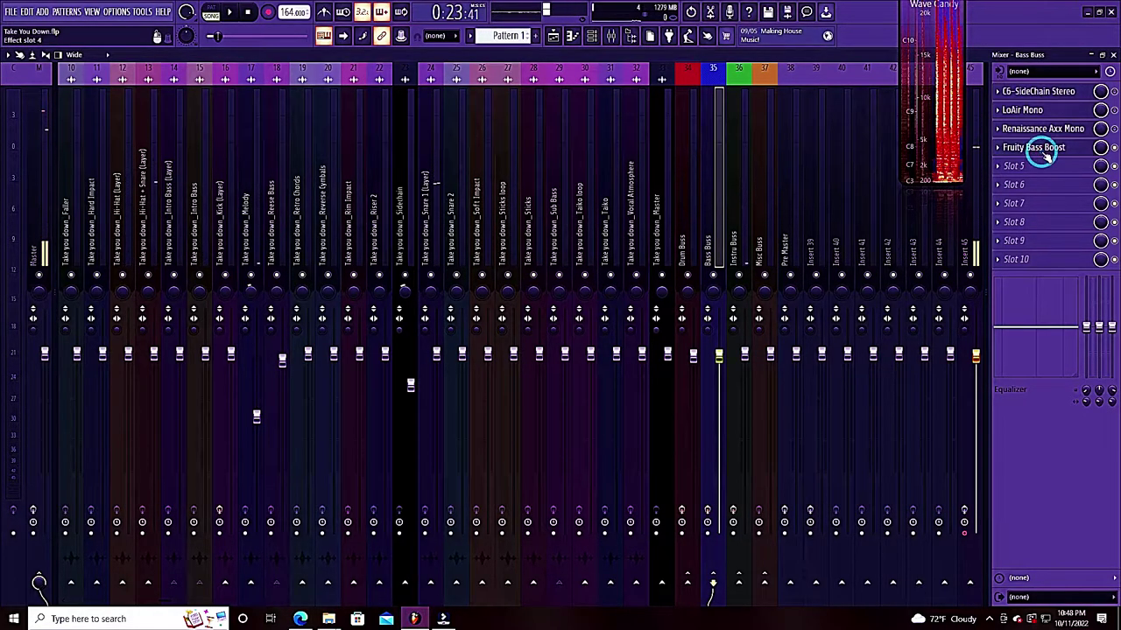
Step: Open the Bass Buss Fruity Bass Boost and raise its AMOUNT knob
left_click(1045, 149)
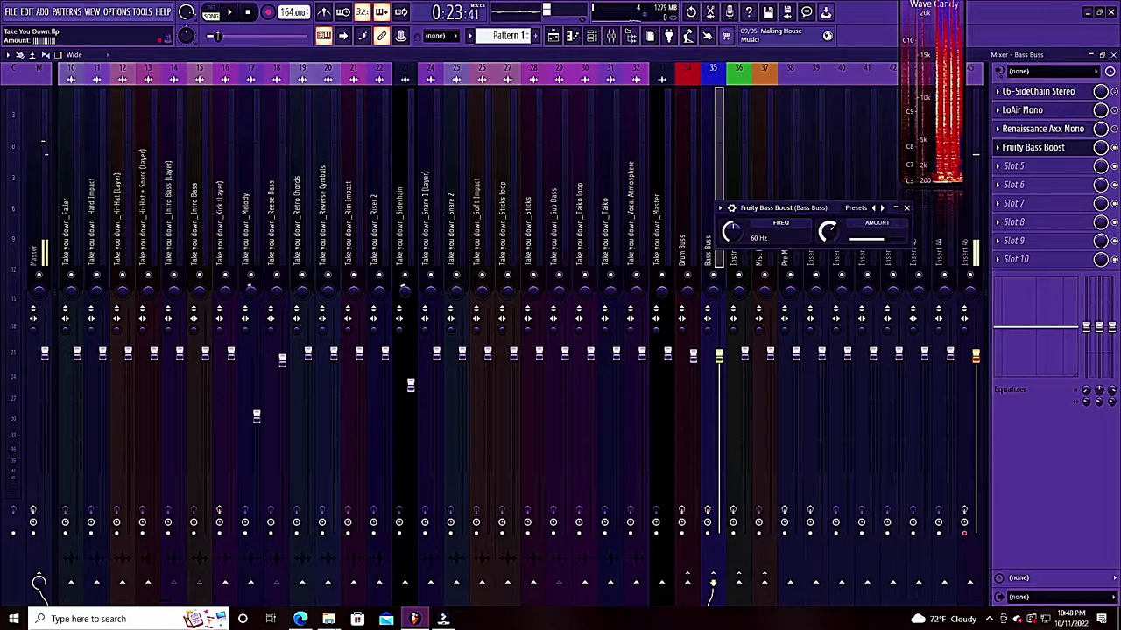
left_click_drag(828, 230, 827, 235)
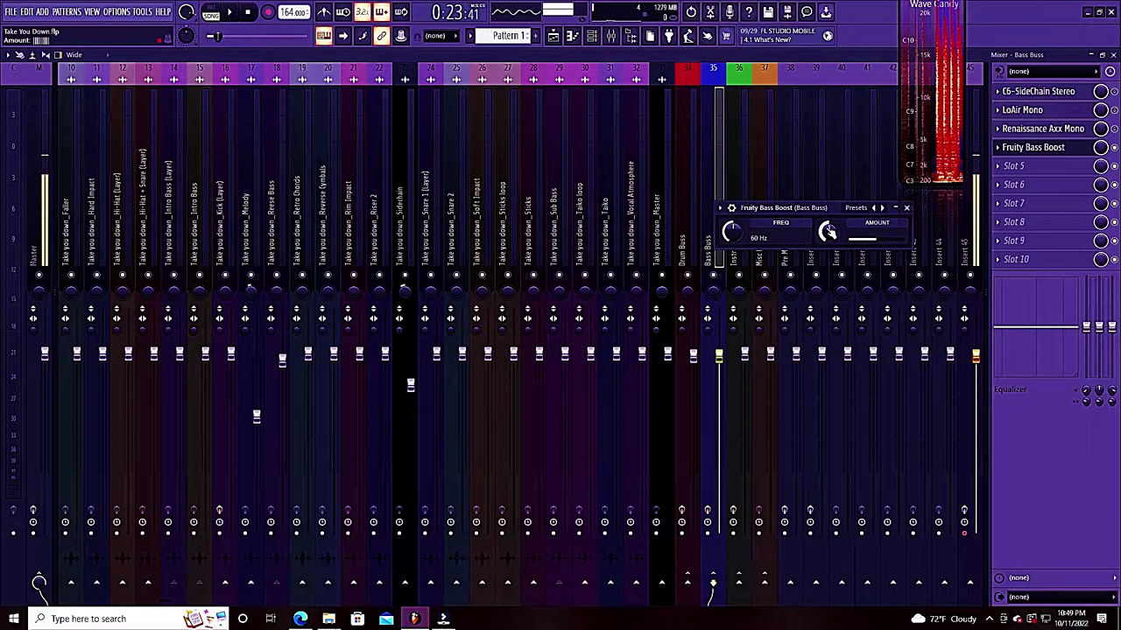
Step: Audition the bass-boosted mix, reopening and then closing the Fruity Bass Boost window
key("space")
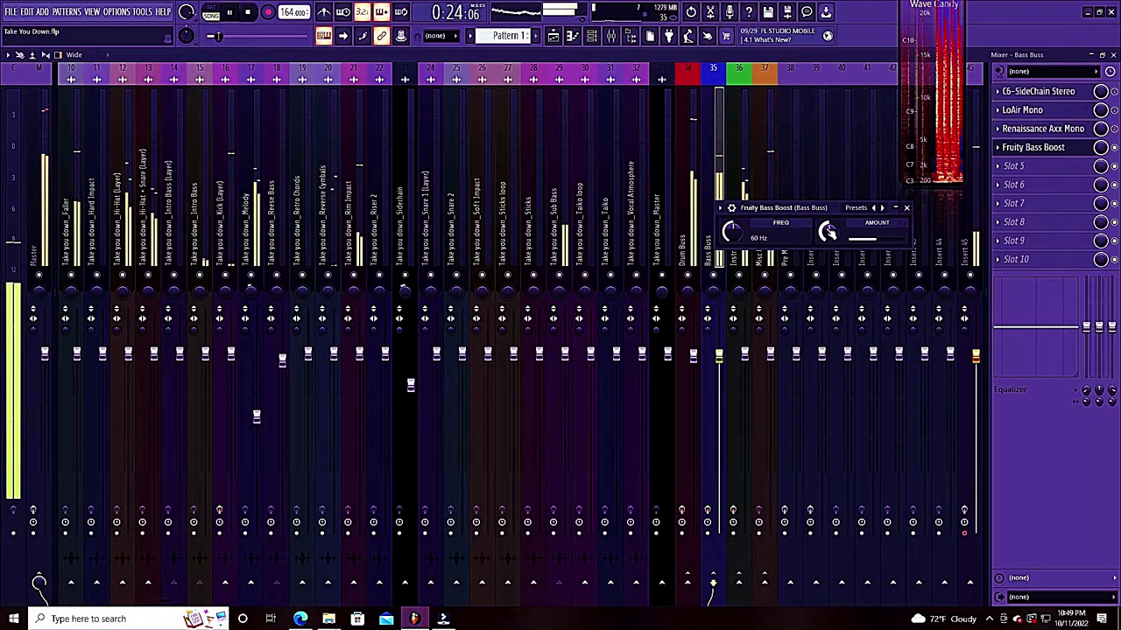
key("space")
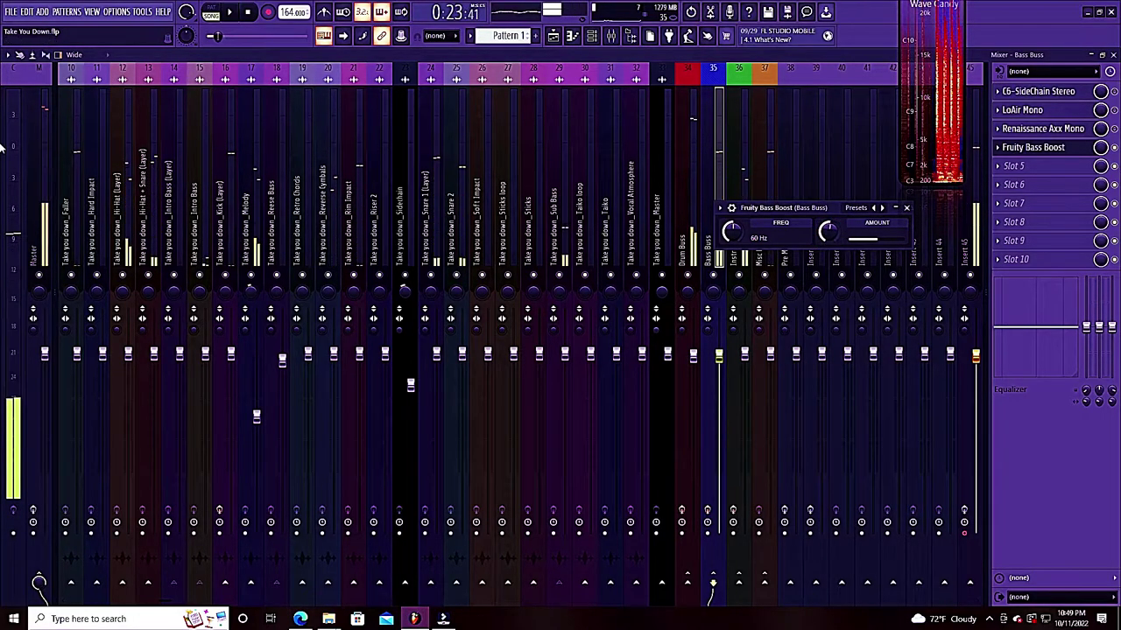
key("Escape")
key("space")
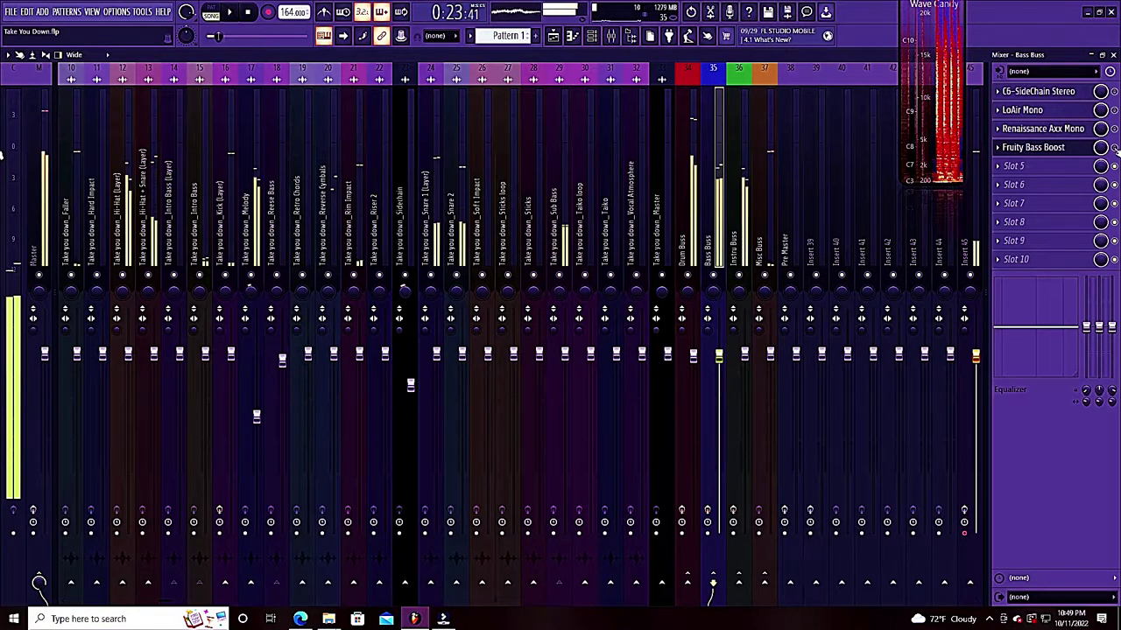
left_click(1084, 149)
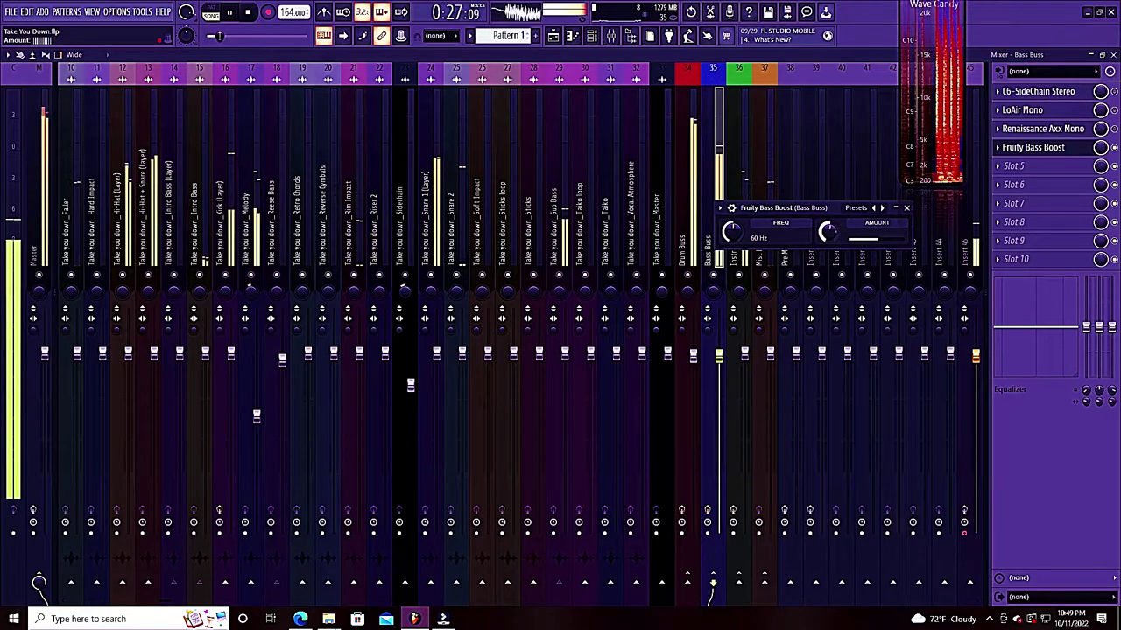
left_click(906, 209)
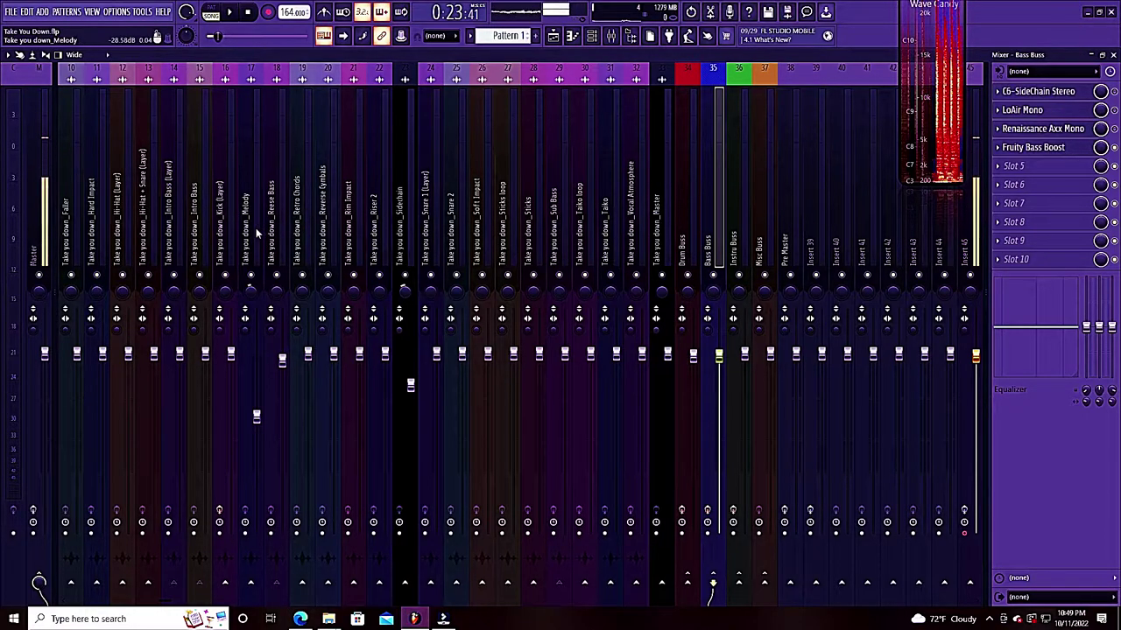
Step: Check Drum Buss overdrive and Bass Buss bass boost, ending with Blood Overdrive open
left_click(687, 245)
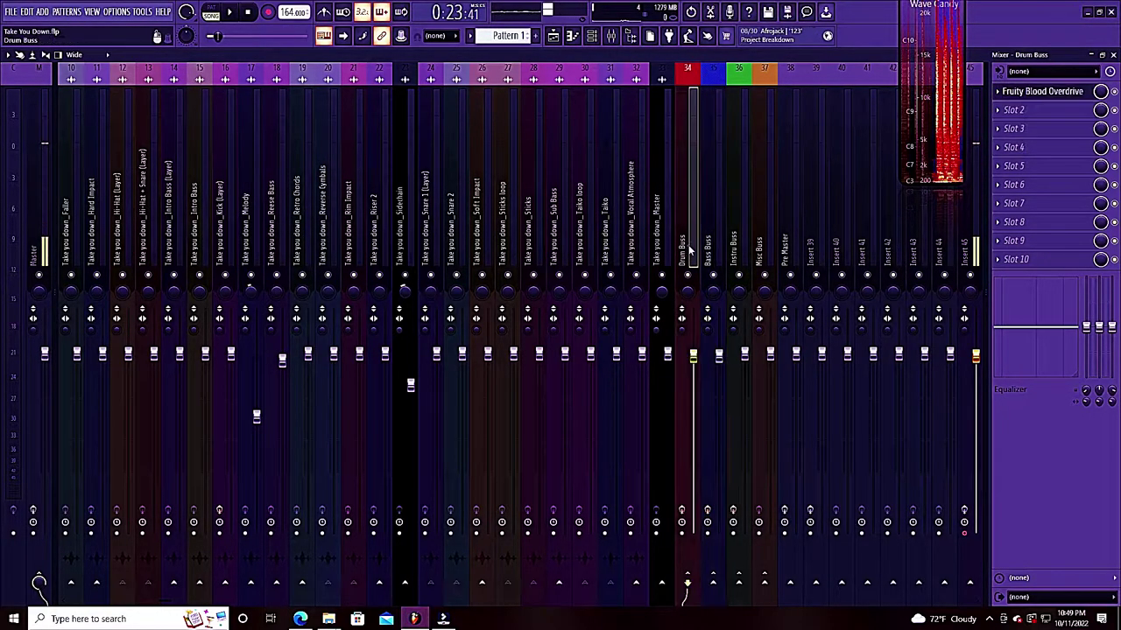
left_click(1062, 93)
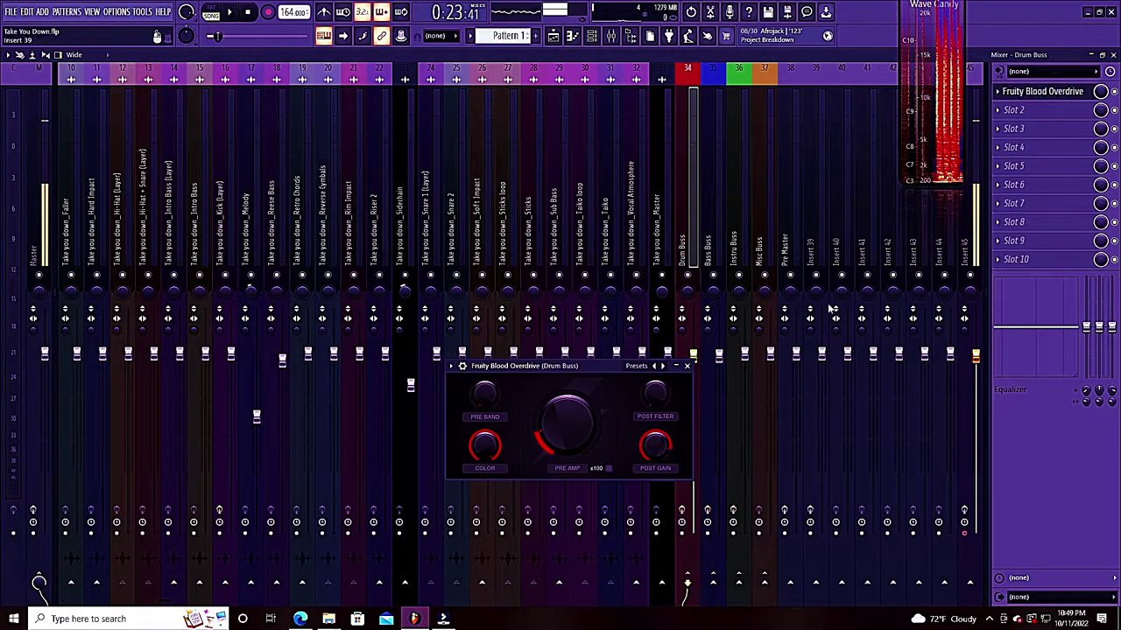
left_click(688, 367)
left_click(708, 251)
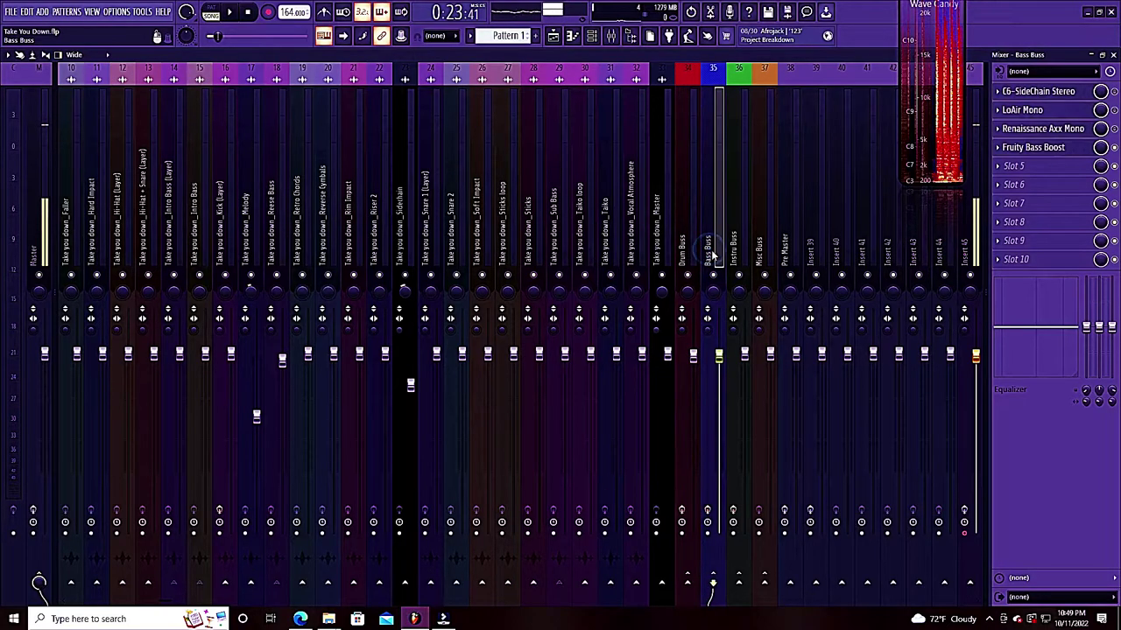
left_click(1032, 147)
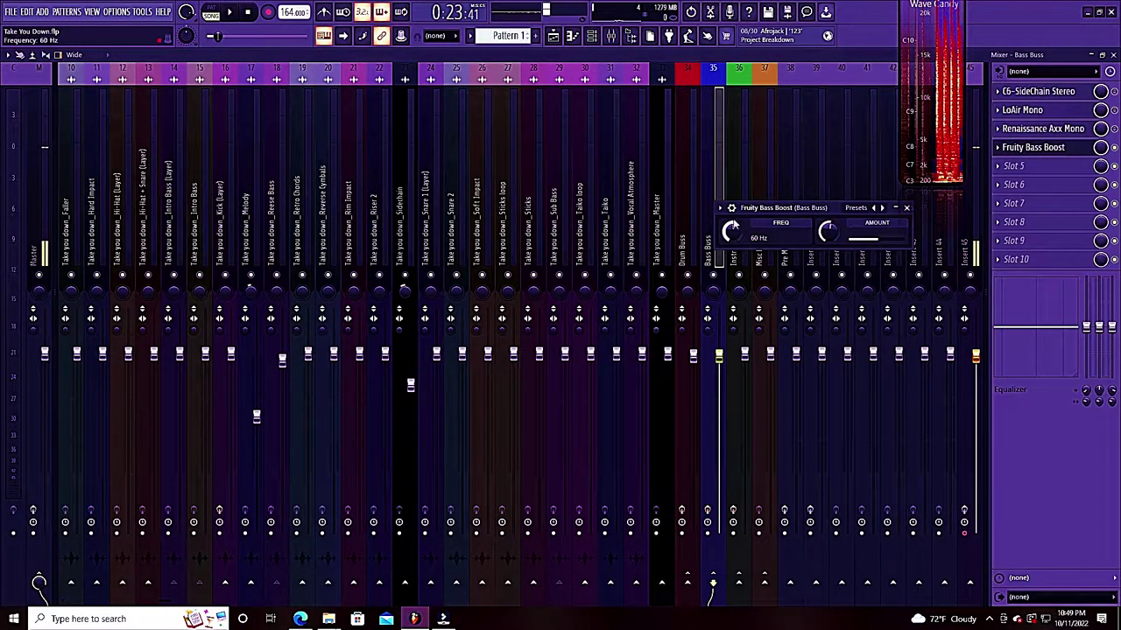
left_click(689, 219)
left_click(1041, 93)
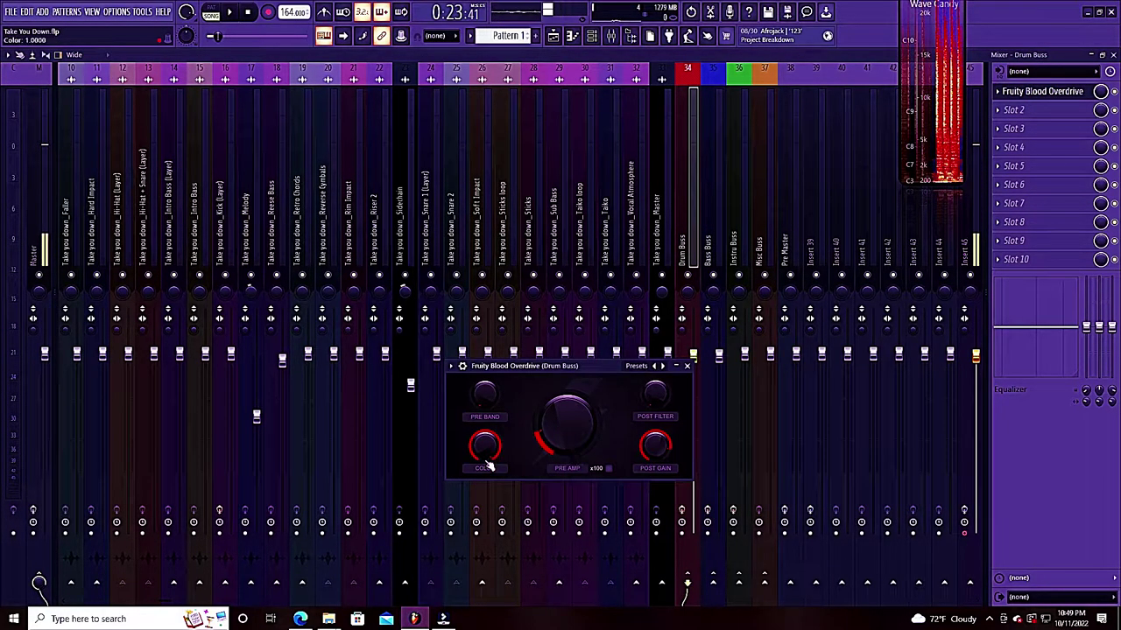
Step: Copy the Drum Buss Blood Overdrive Pre Amp value, turn it up during playback, then paste back 16%
scroll(484, 446, "up", 5)
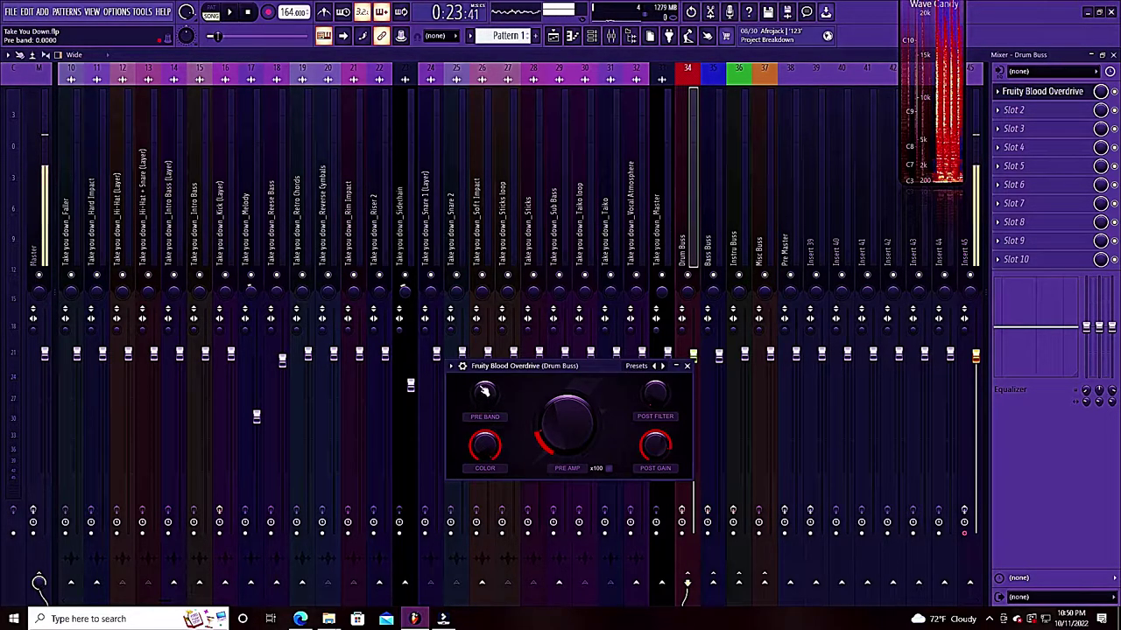
right_click(558, 438)
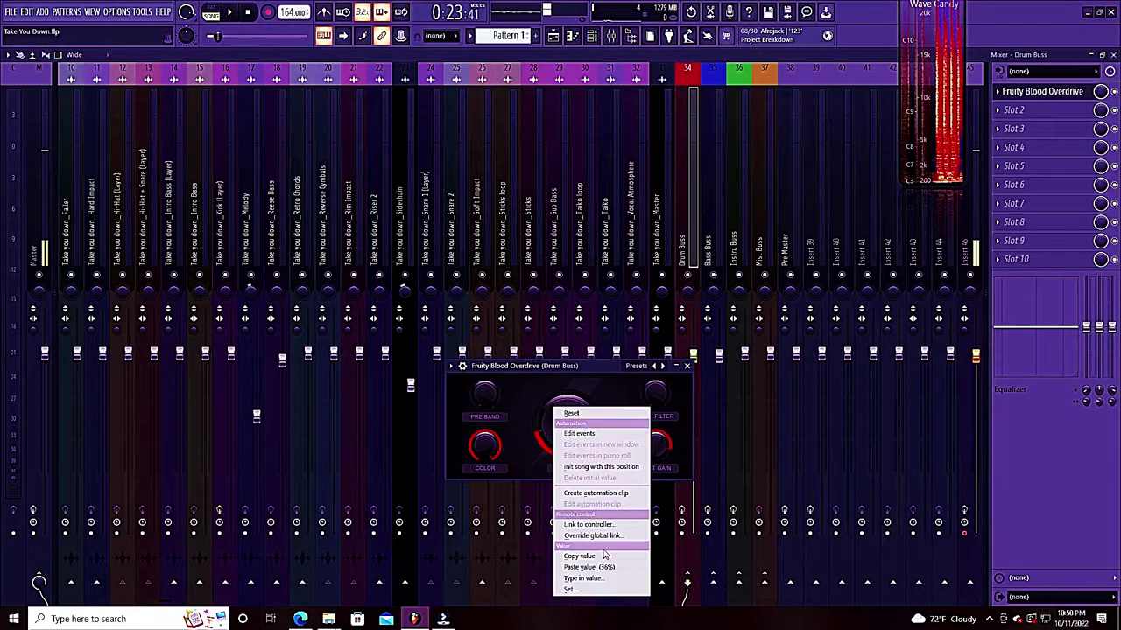
left_click(602, 556)
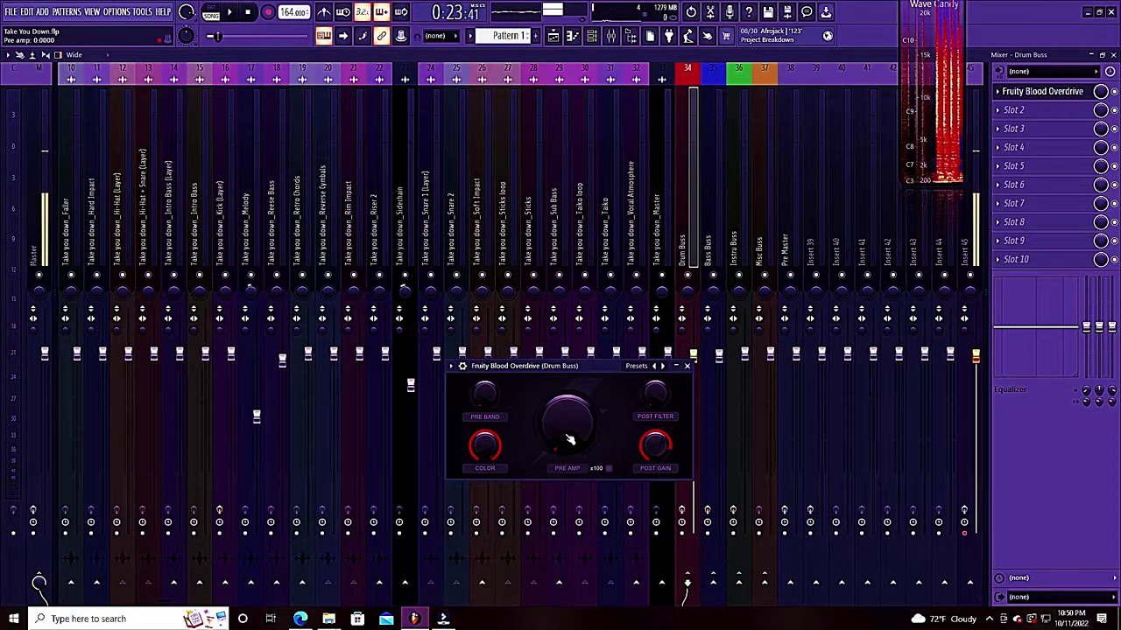
key("space")
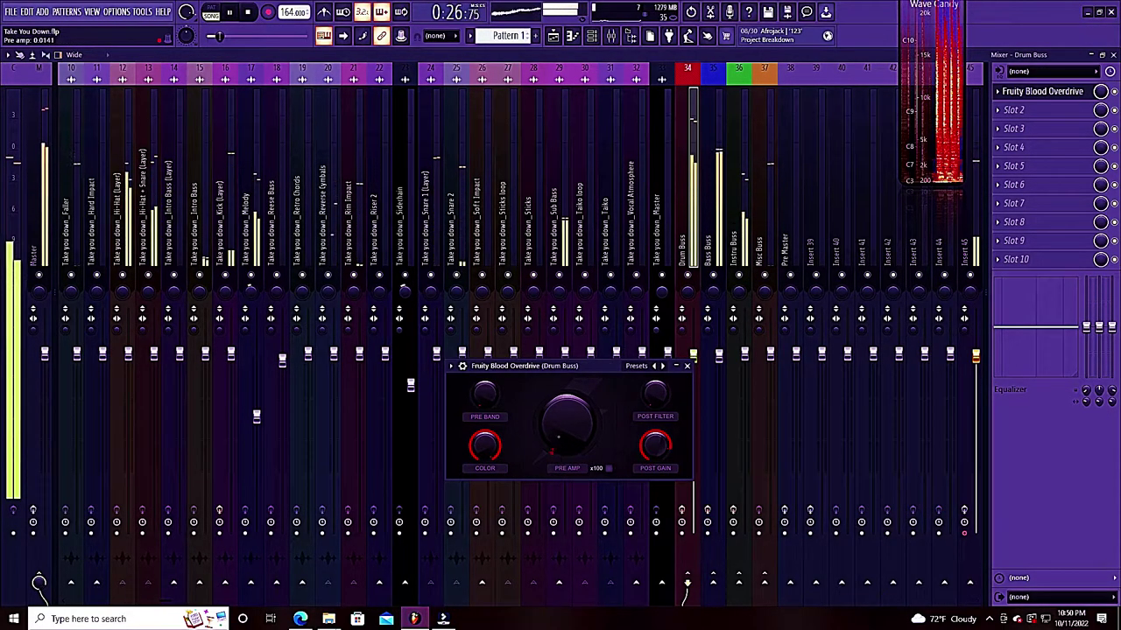
scroll(567, 420, "up", 3)
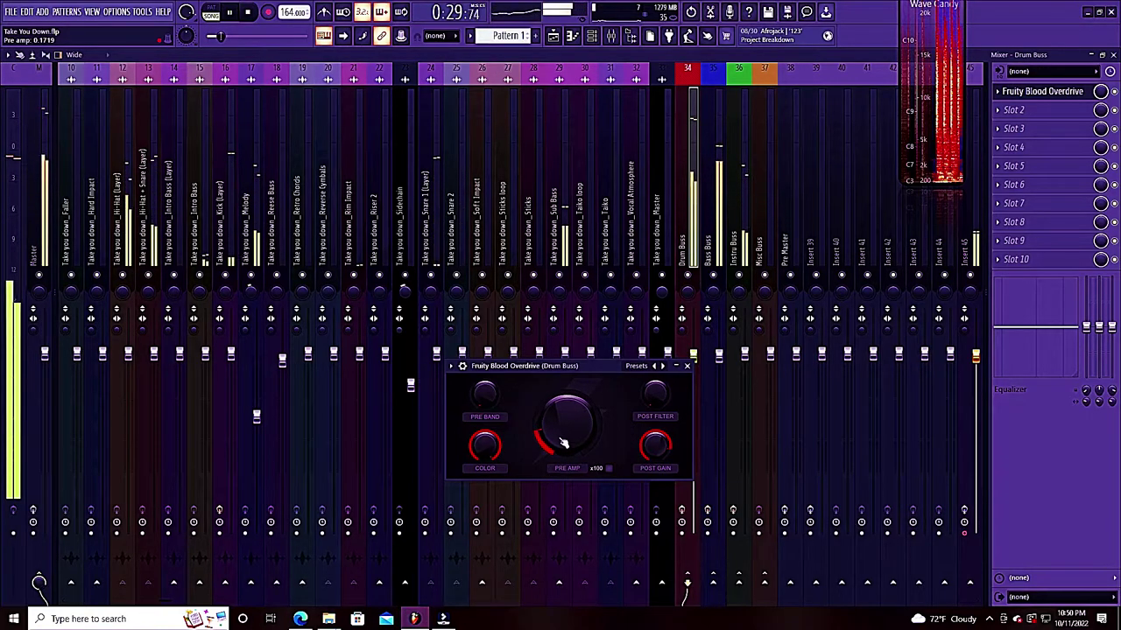
key("space")
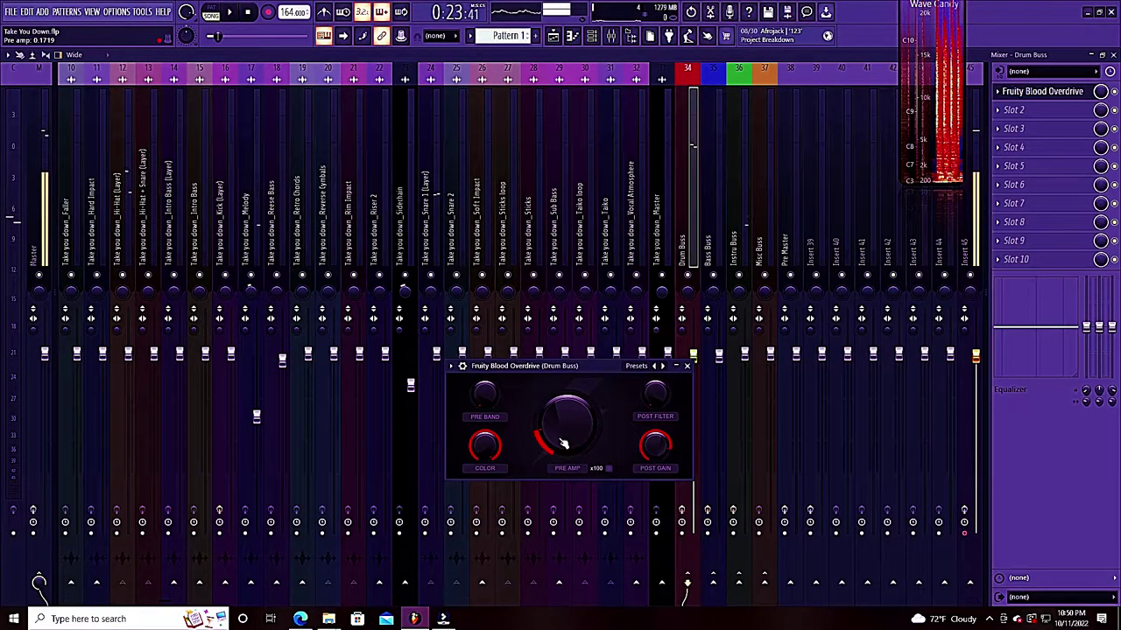
key("space")
scroll(563, 443, "up", 10)
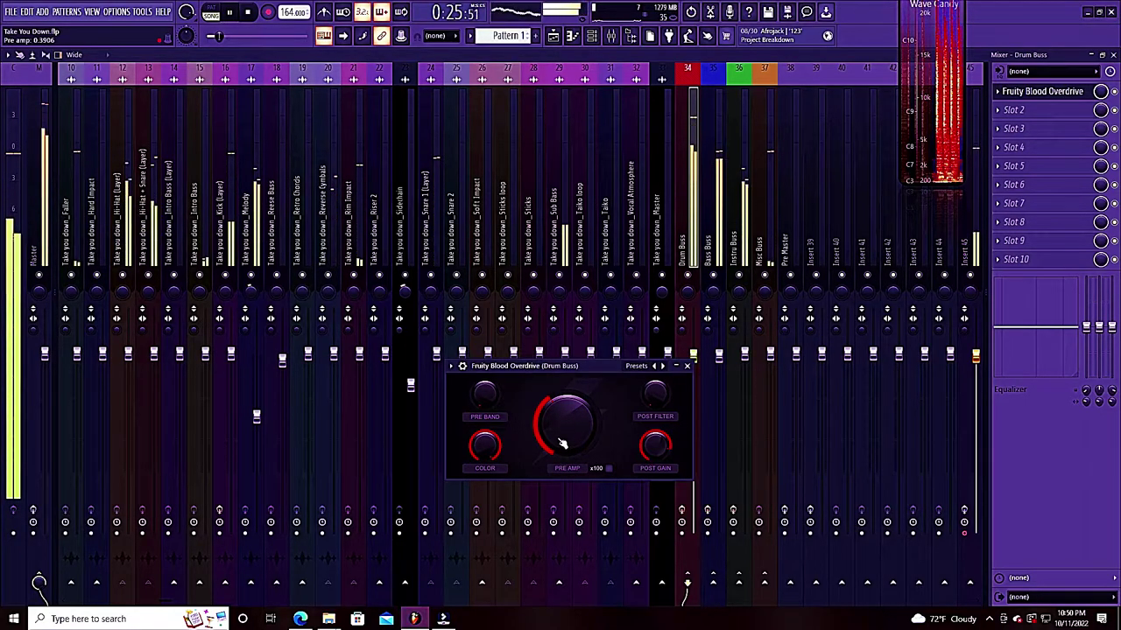
key("space")
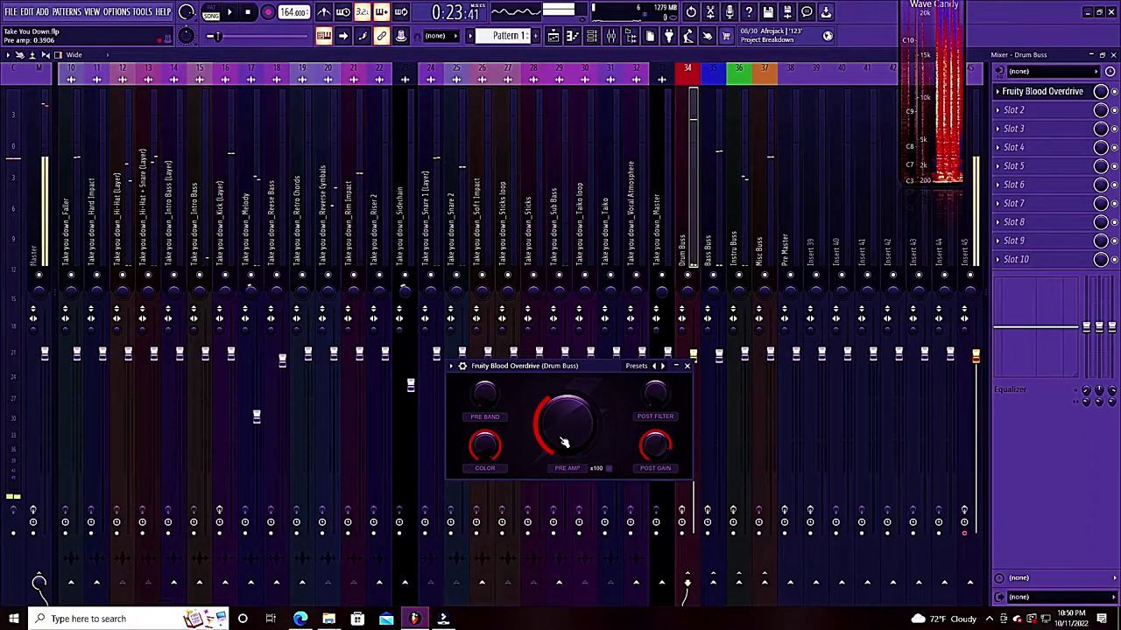
right_click(563, 444)
left_click(611, 571)
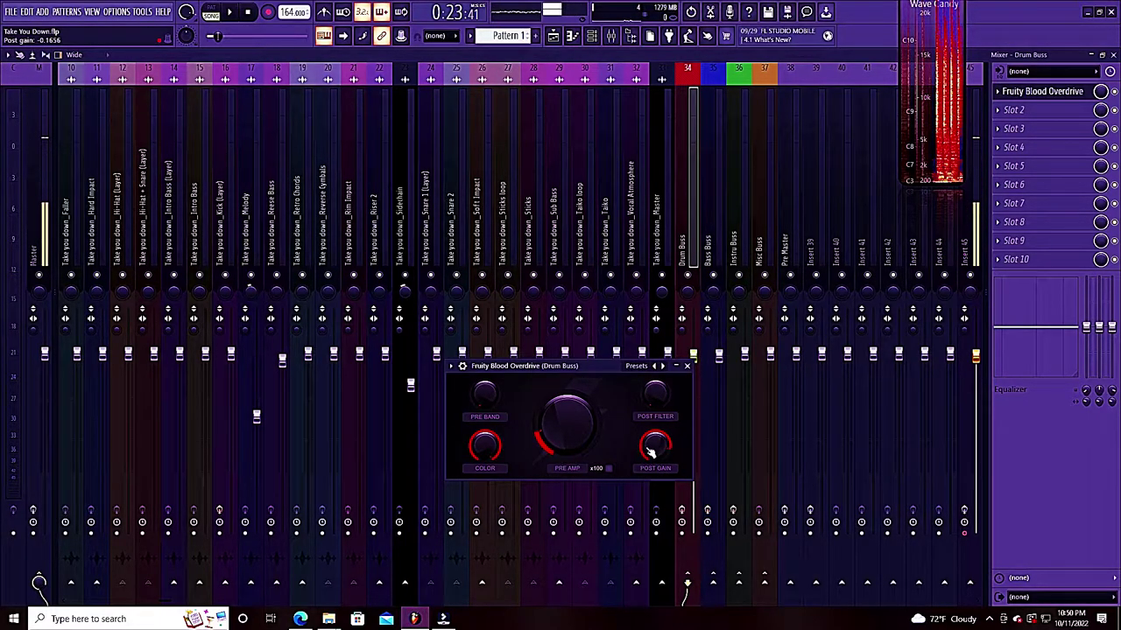
Step: Play the song and raise the Blood Overdrive Post Gain to about -0.2296, then listen back
key("space")
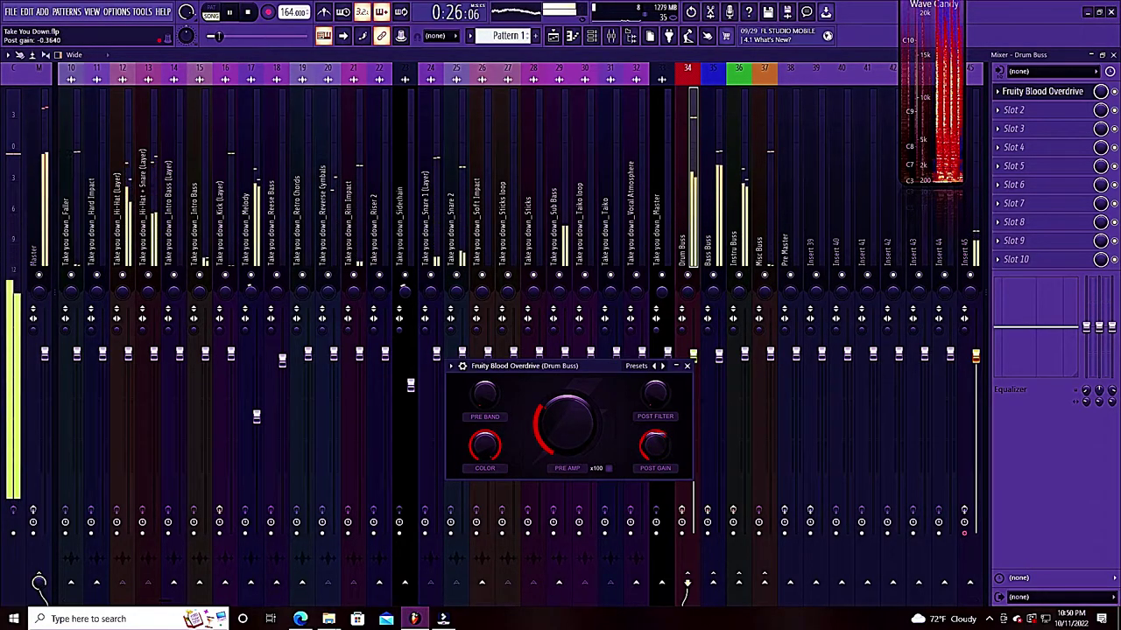
key("space")
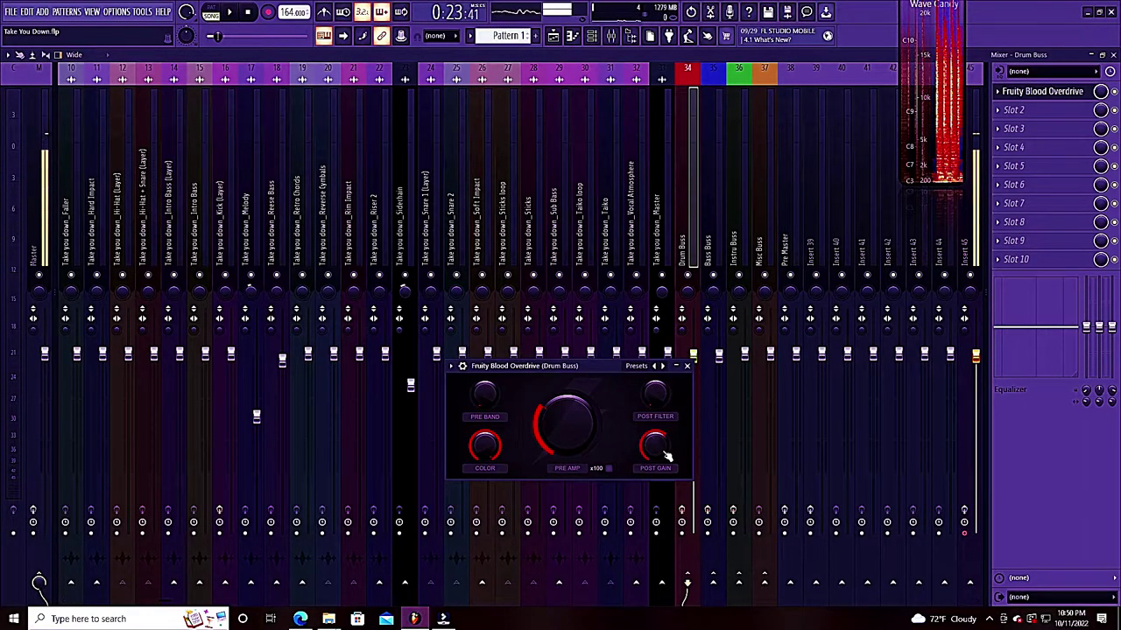
key("space")
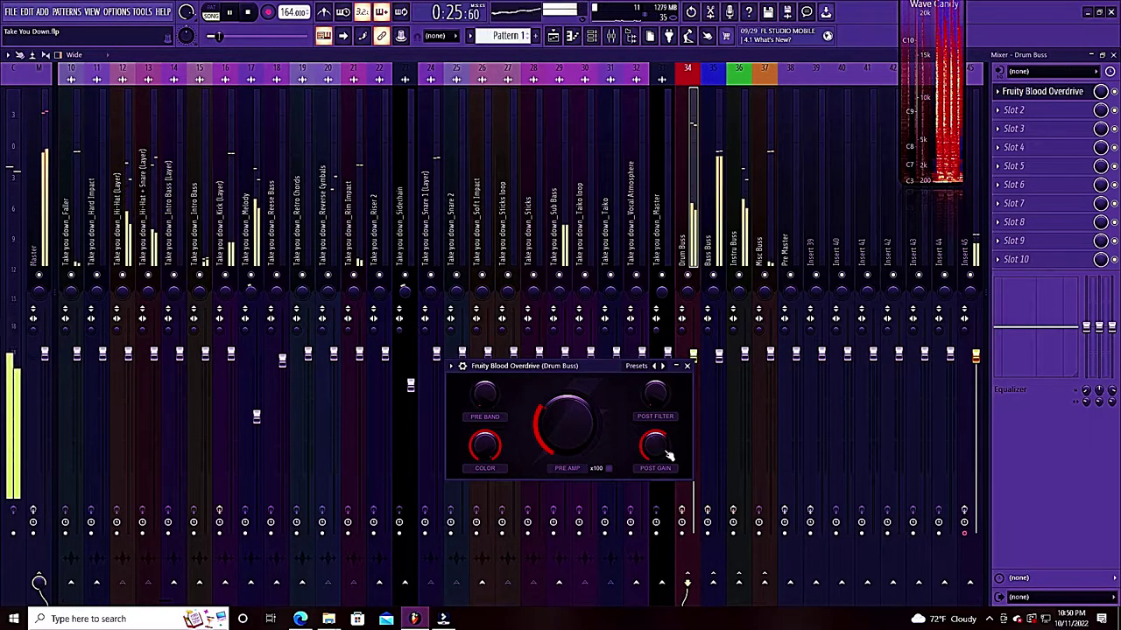
key("space")
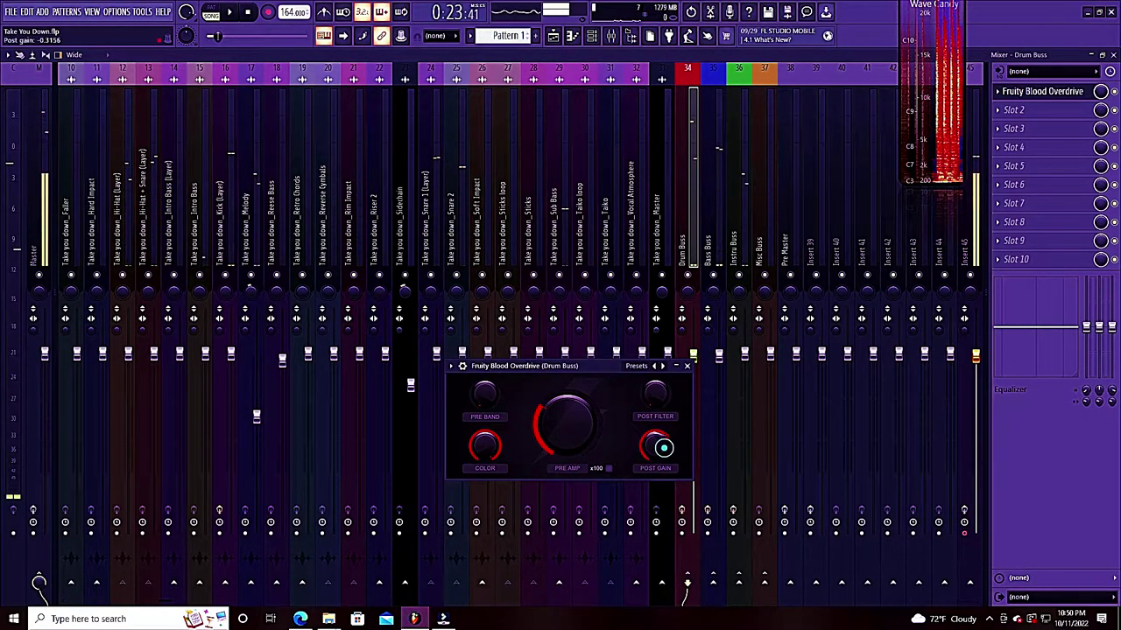
left_click_drag(664, 447, 664, 436)
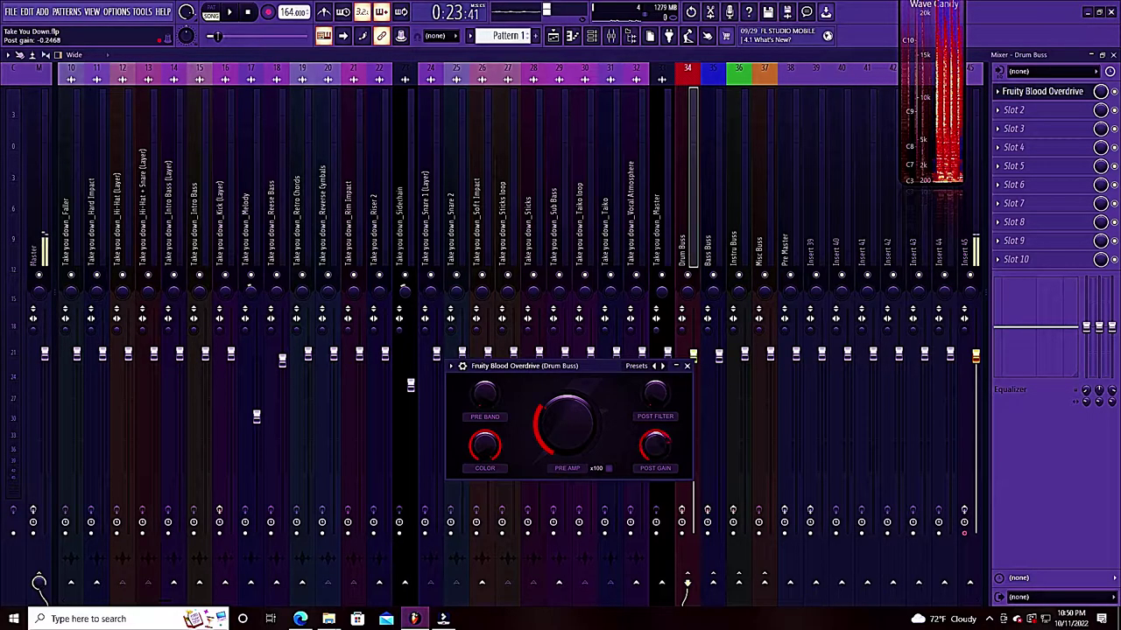
left_click_drag(664, 436, 664, 433)
key("space")
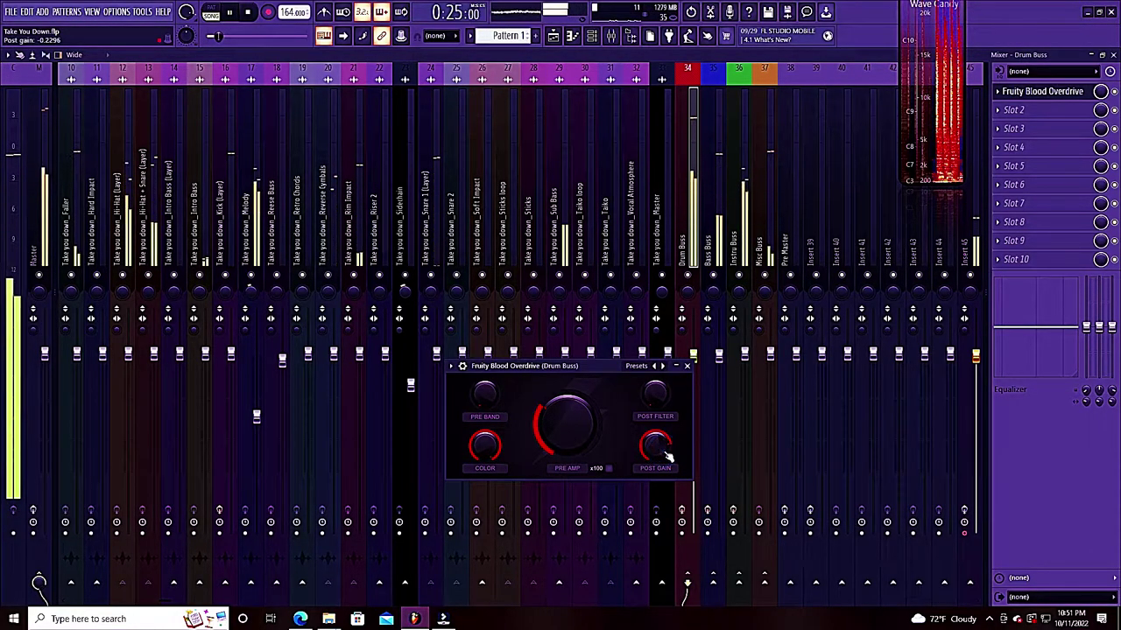
key("space")
Step: Start playback and raise the Blood Overdrive Post Gain to about -0.19
right_click(561, 419)
key("Escape")
key("space")
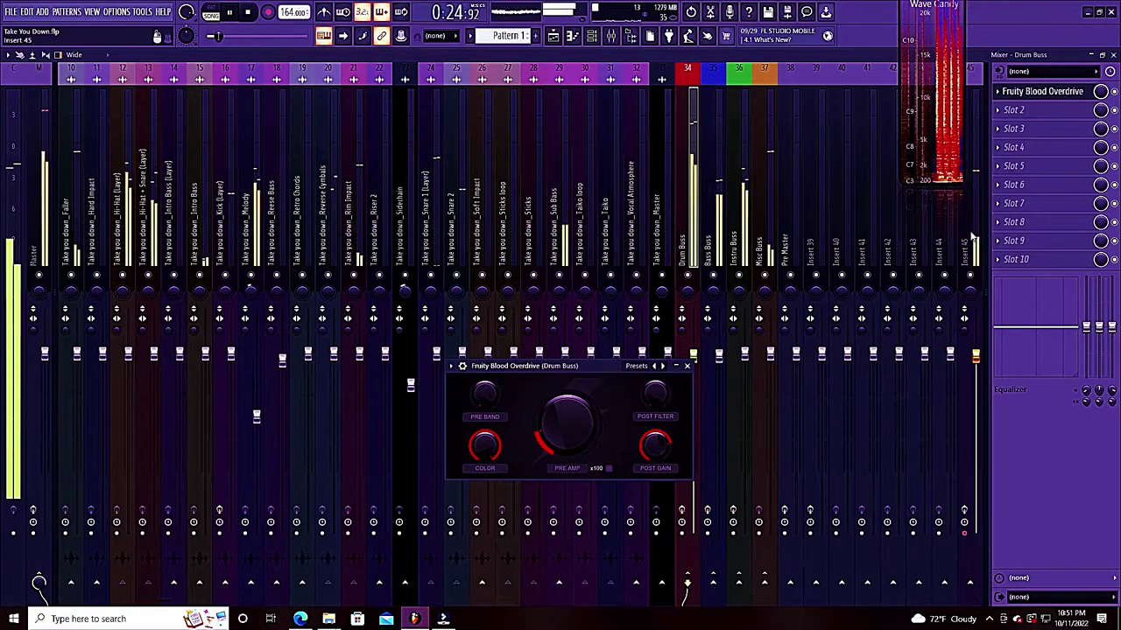
mouse_move(655, 446)
left_mouse_down()
mouse_move(655, 433)
mouse_move(655, 456)
mouse_move(663, 452)
left_mouse_up()
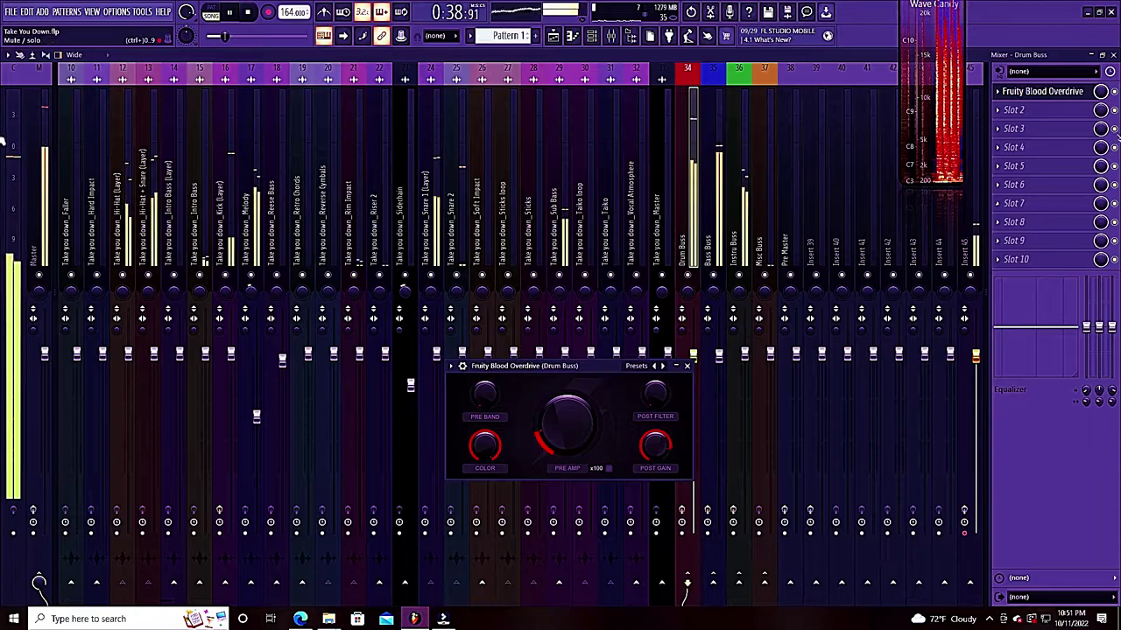
left_click(686, 366)
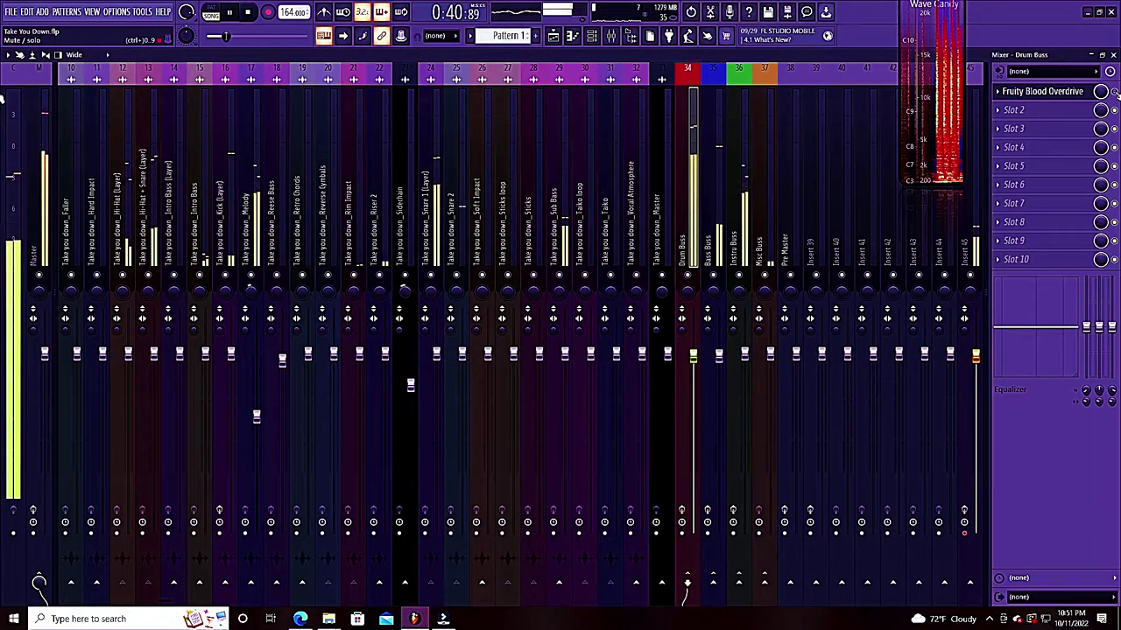
left_click(1071, 91)
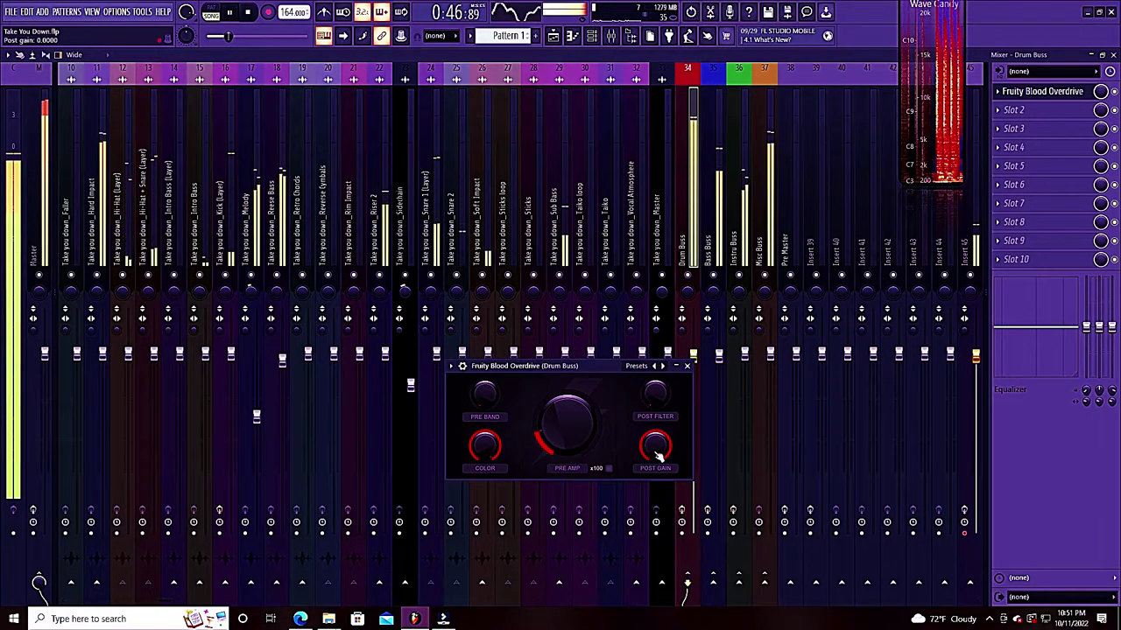
Step: Try Post Gain at -0.08, paste back the saved Pre Amp, and settle Post Gain at -0.1469
left_click_drag(670, 451, 661, 453)
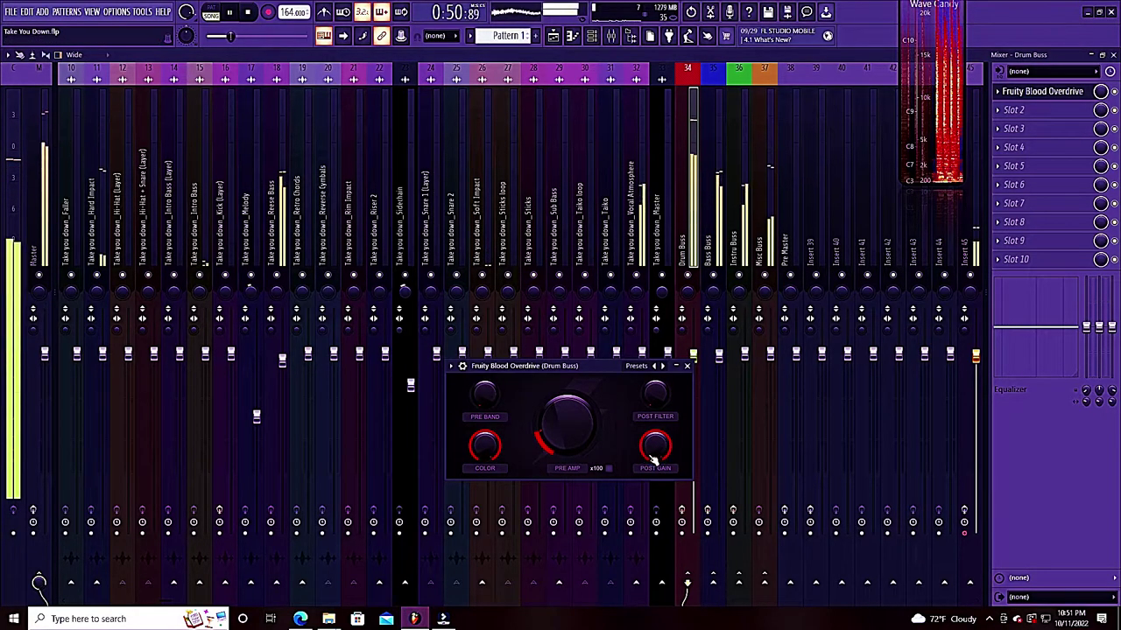
left_click_drag(567, 422, 568, 422)
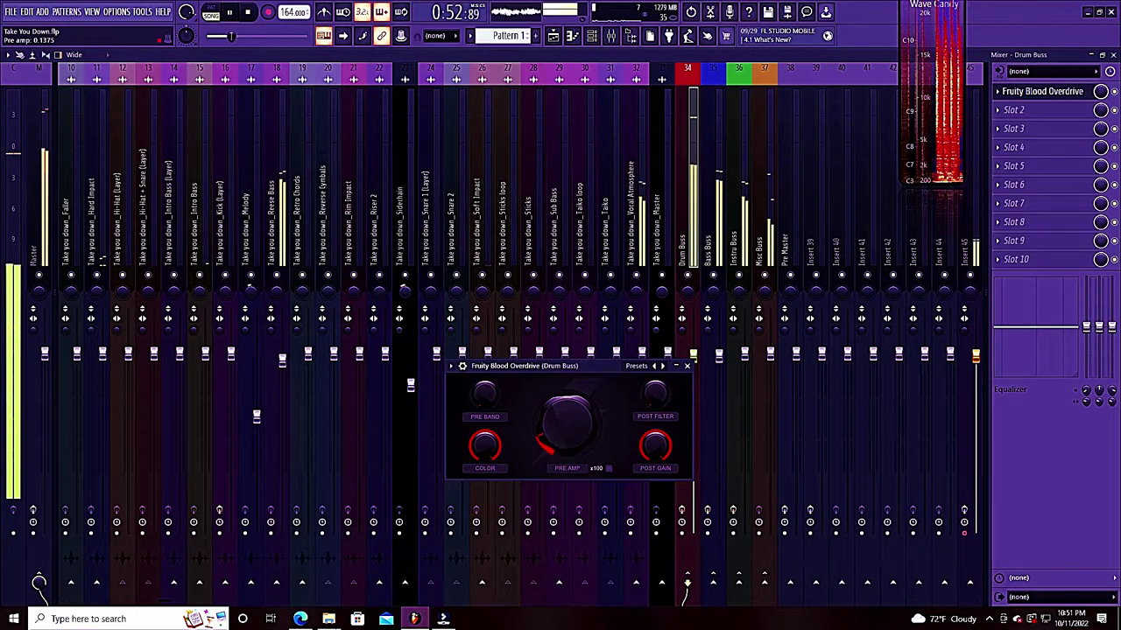
right_click(567, 422)
left_click(633, 566)
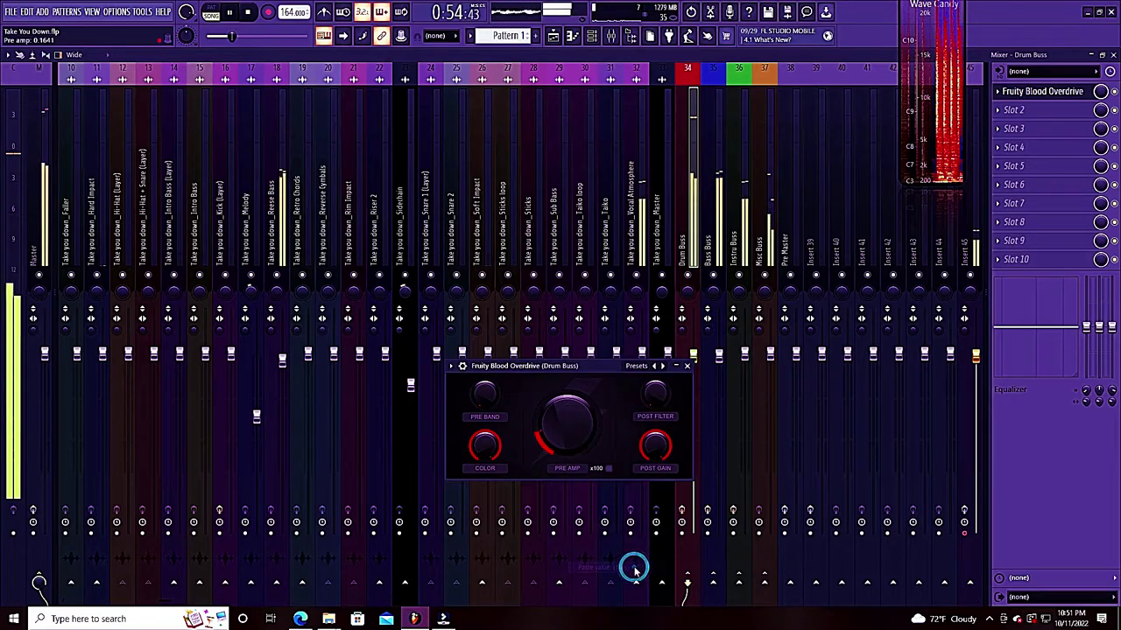
left_click(686, 366)
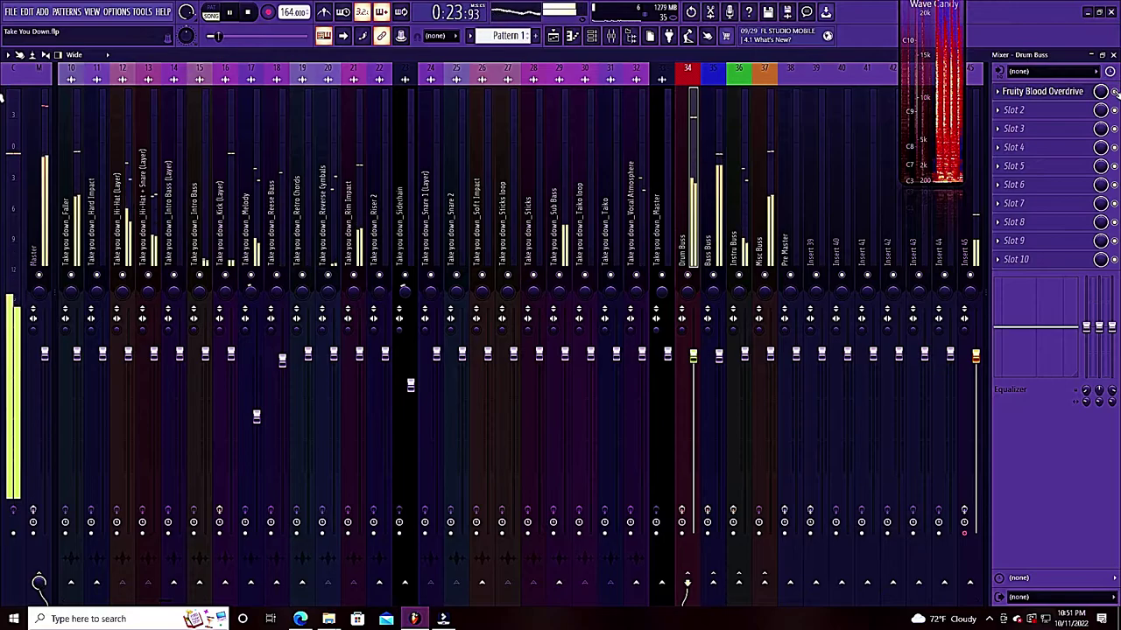
left_click(1064, 93)
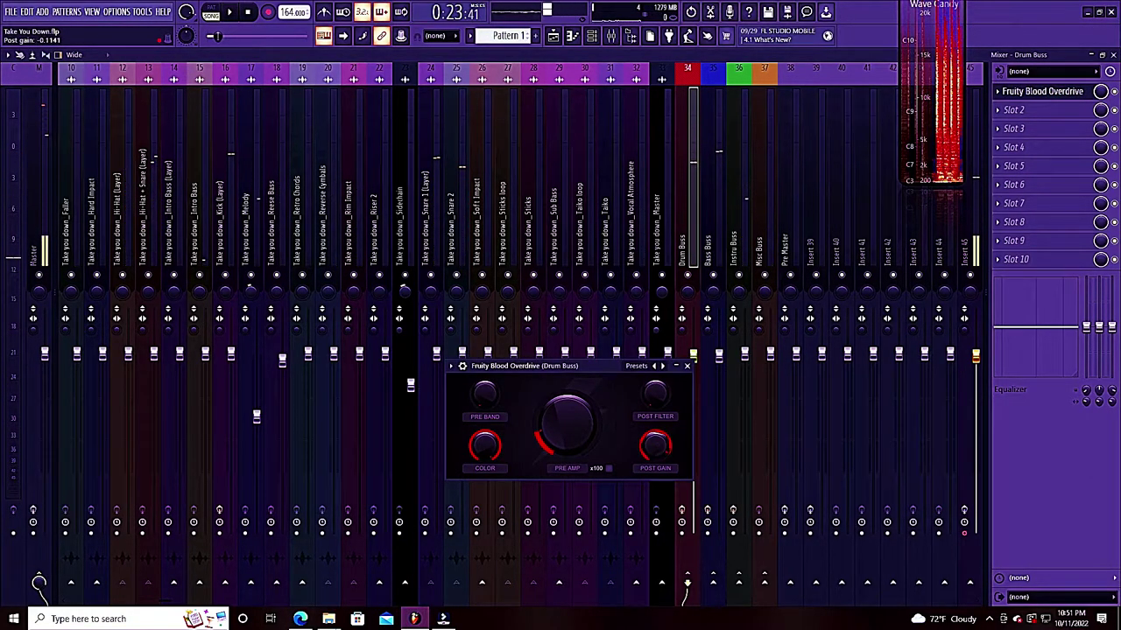
left_click_drag(658, 454, 660, 456)
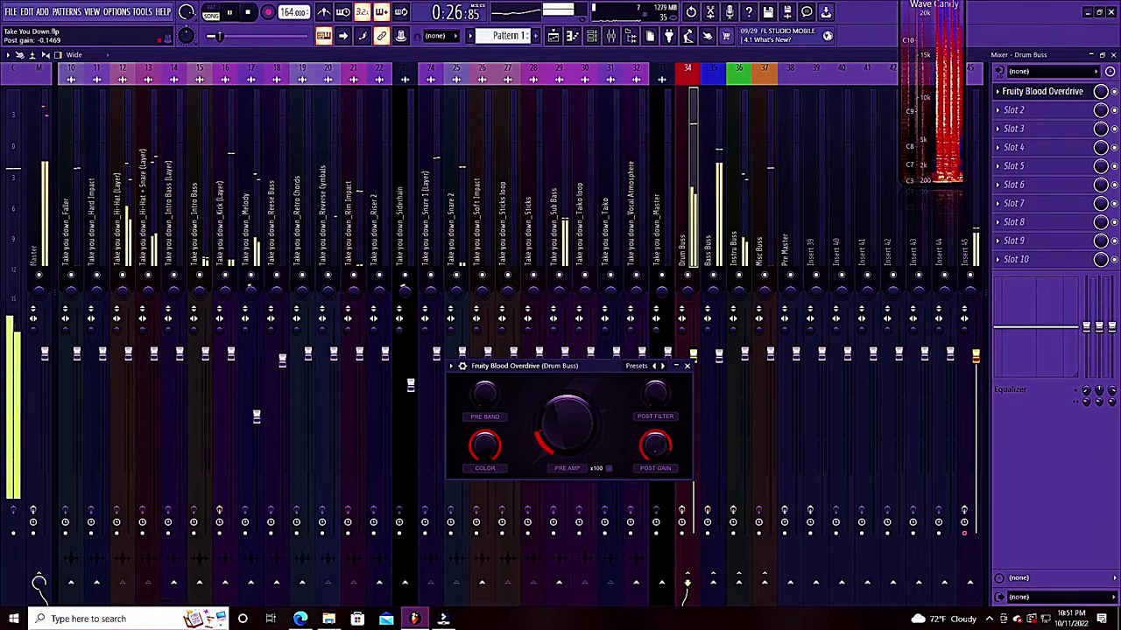
Step: Save the Take You Down project, then adjust the Amount on the Bass Buss Fruity Bass Boost
left_click(11, 11)
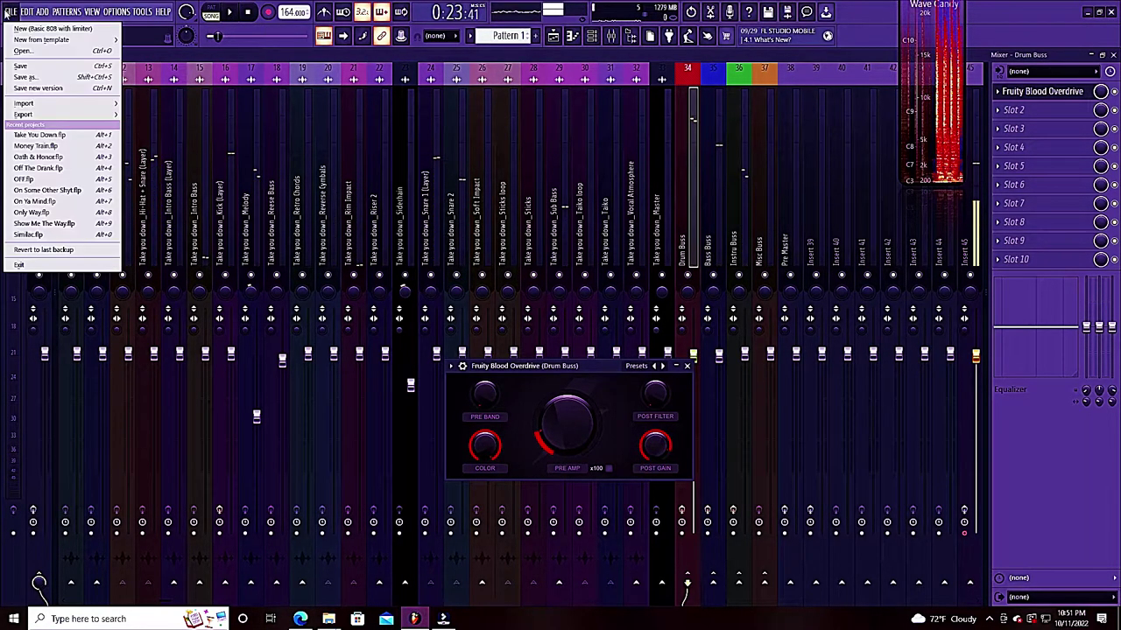
left_click(21, 67)
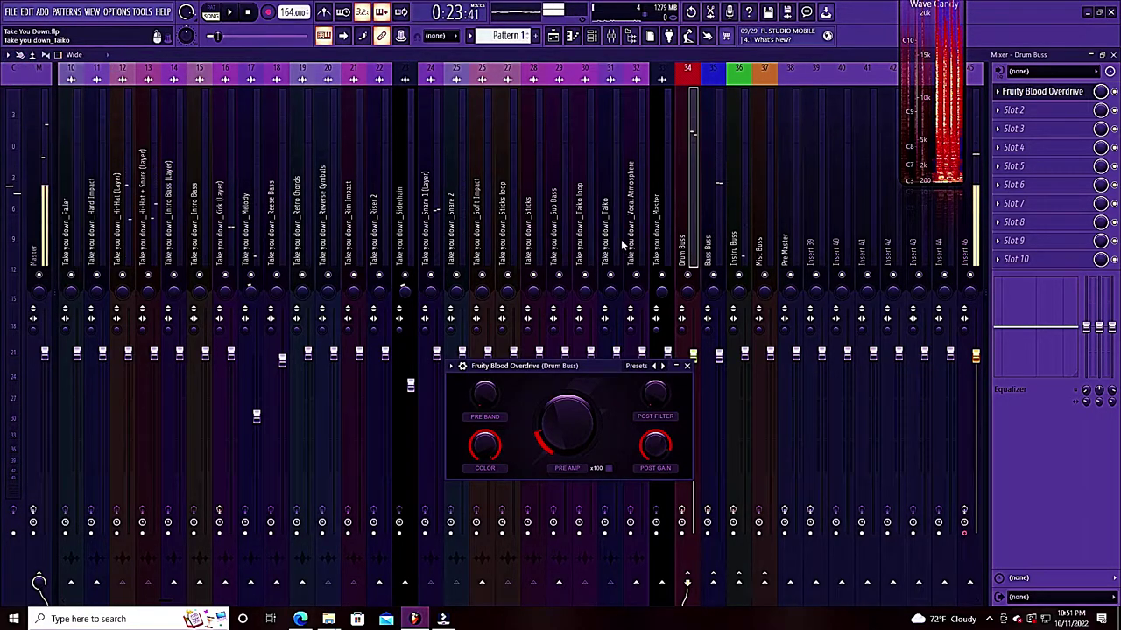
left_click(706, 242)
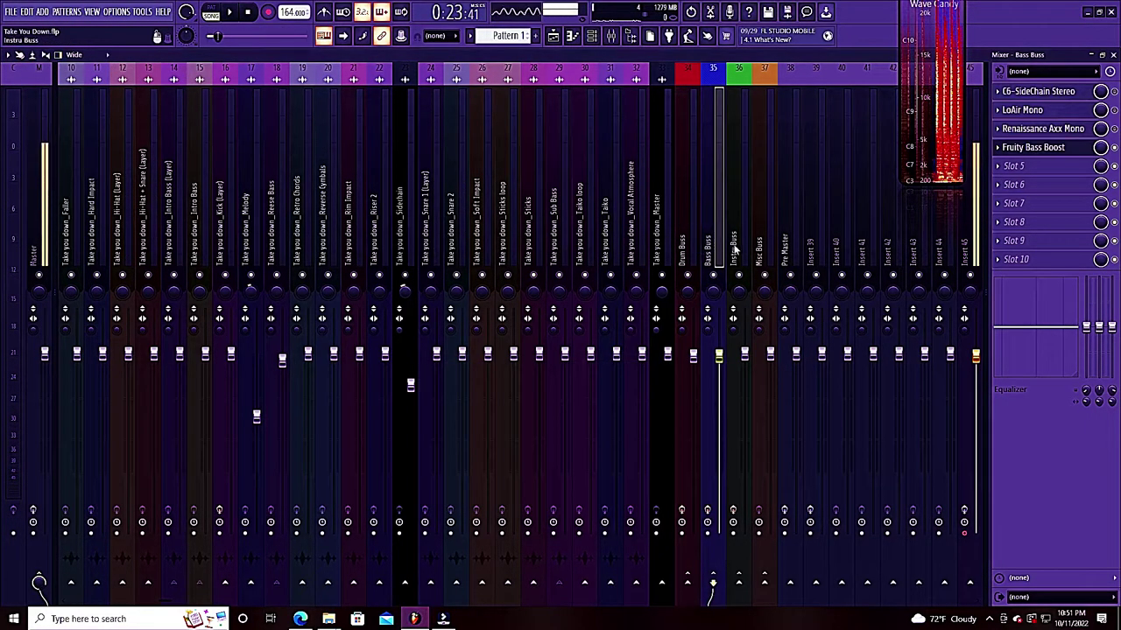
left_click(1046, 147)
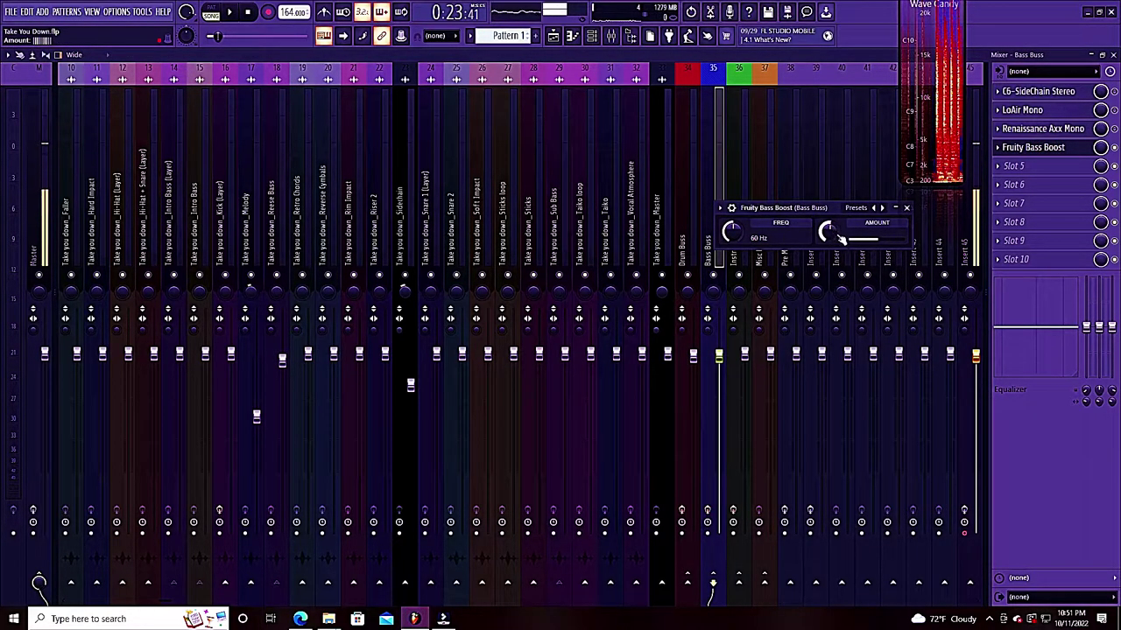
left_click_drag(840, 236, 841, 232)
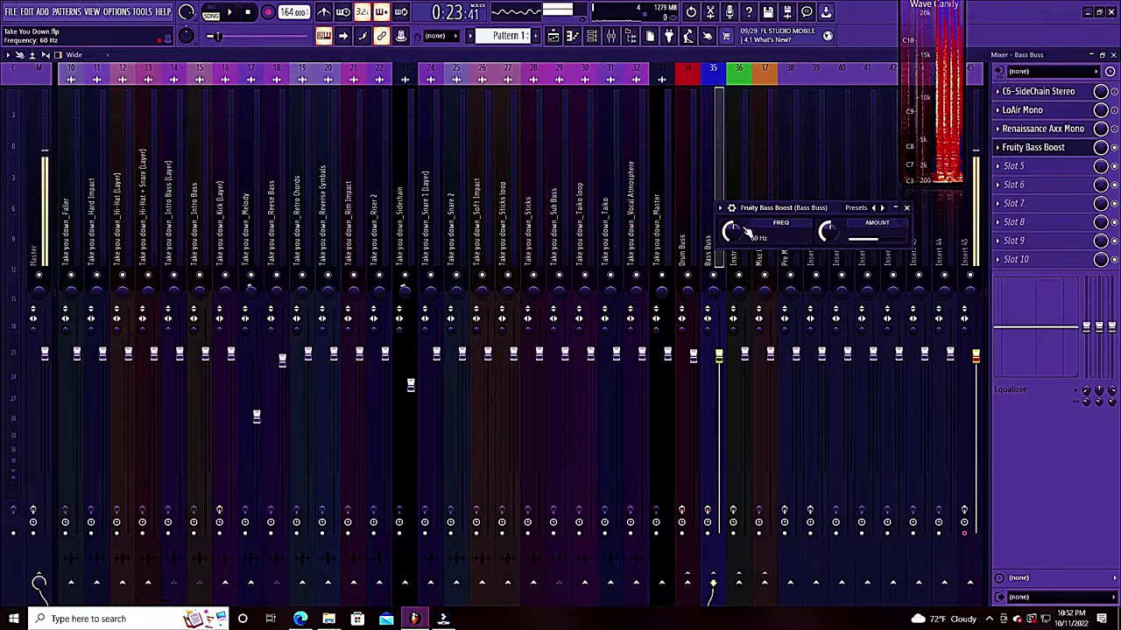
Step: Check the Drum Buss Blood Overdrive, then reopen the Bass Buss Fruity Bass Boost at 60 Hz
left_click(686, 217)
left_click(1049, 95)
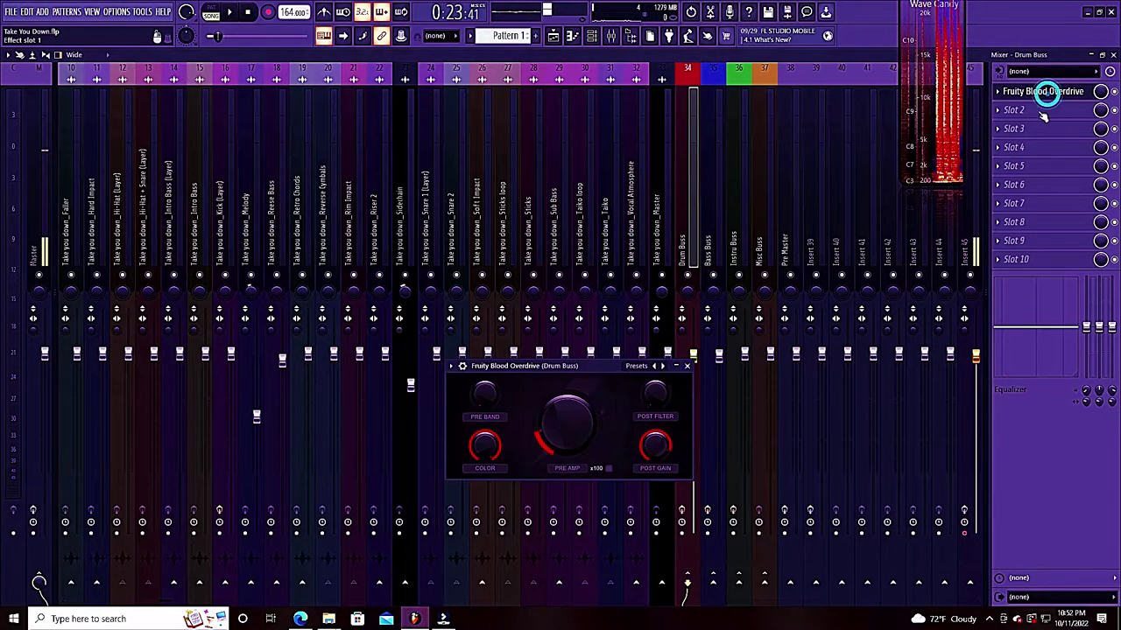
left_click(707, 231)
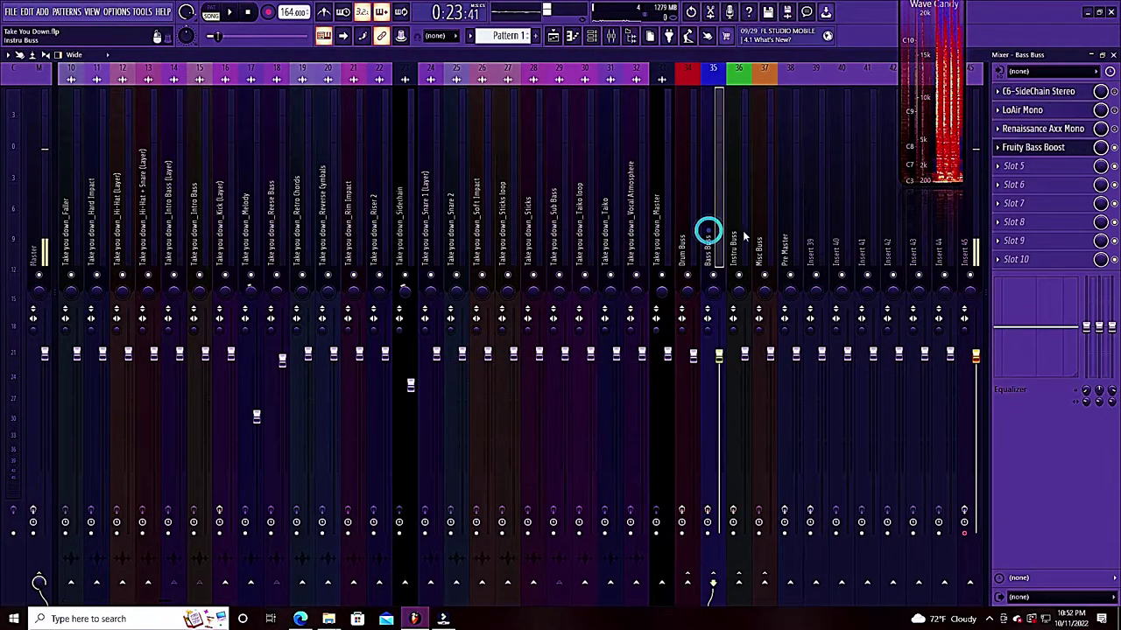
left_click(1048, 147)
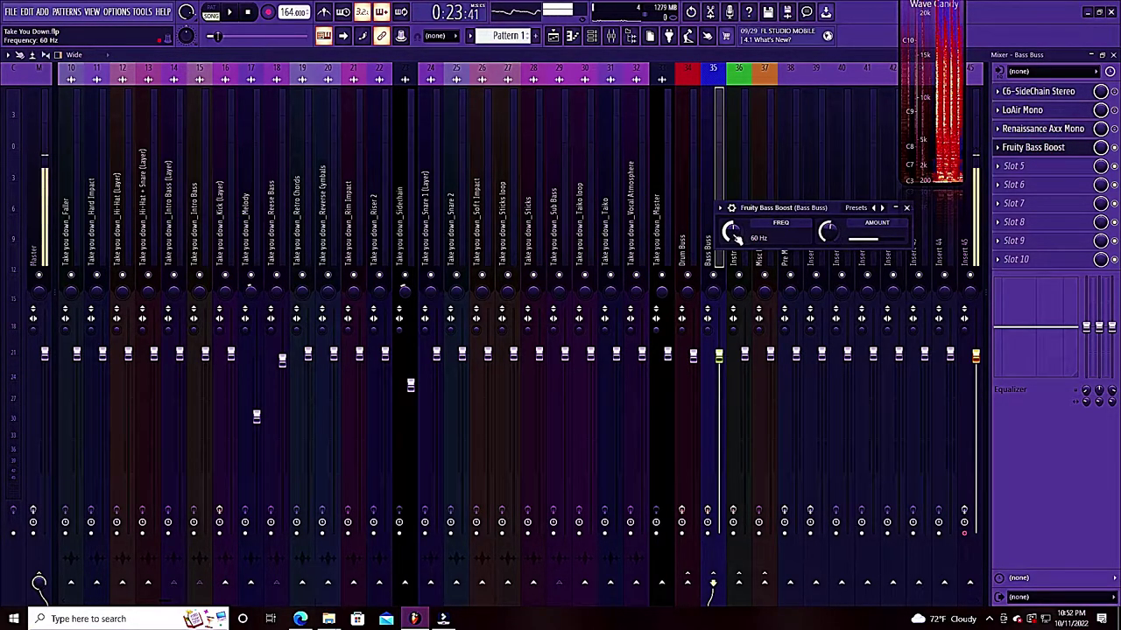
Step: Audition the Fruity Bass Boost frequency at 100 Hz, then at 80 Hz
left_click_drag(734, 233, 734, 215)
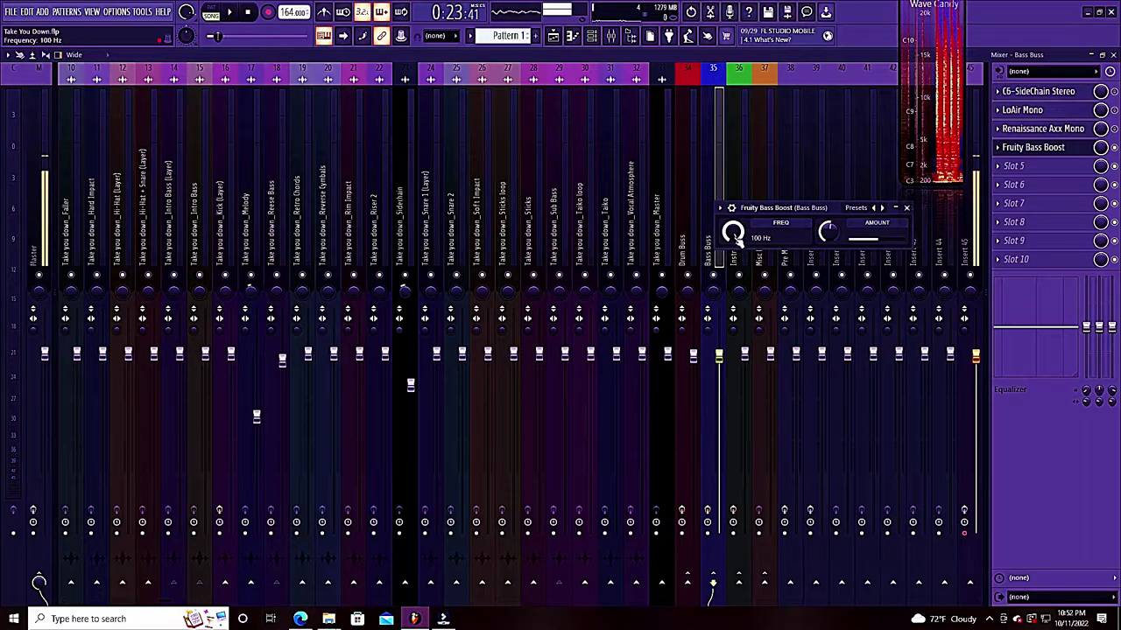
key("space")
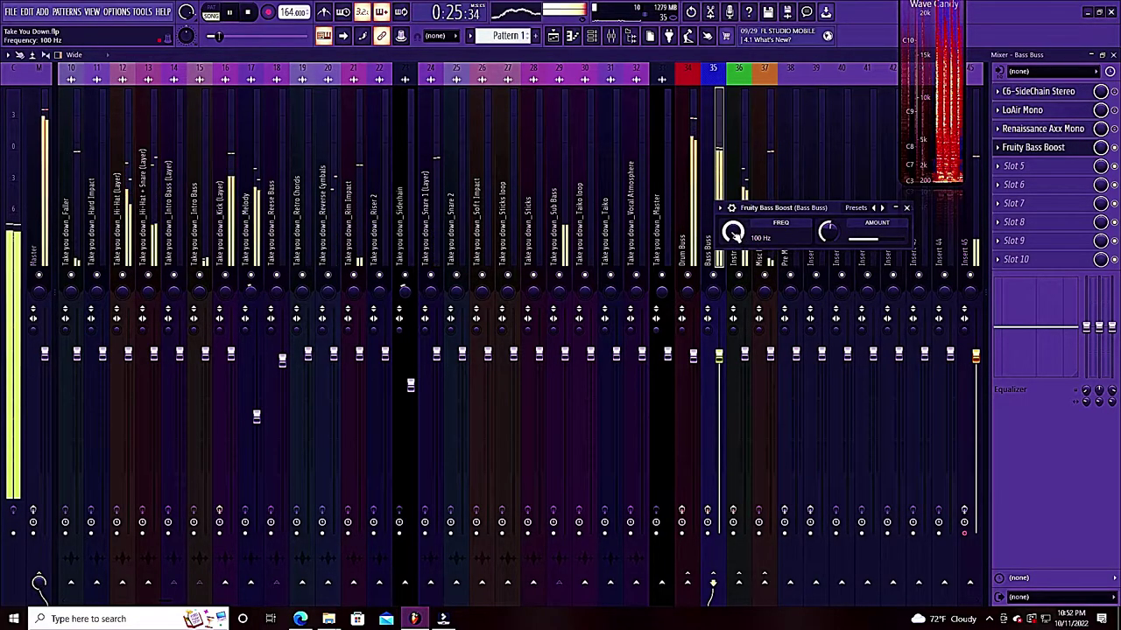
key("space")
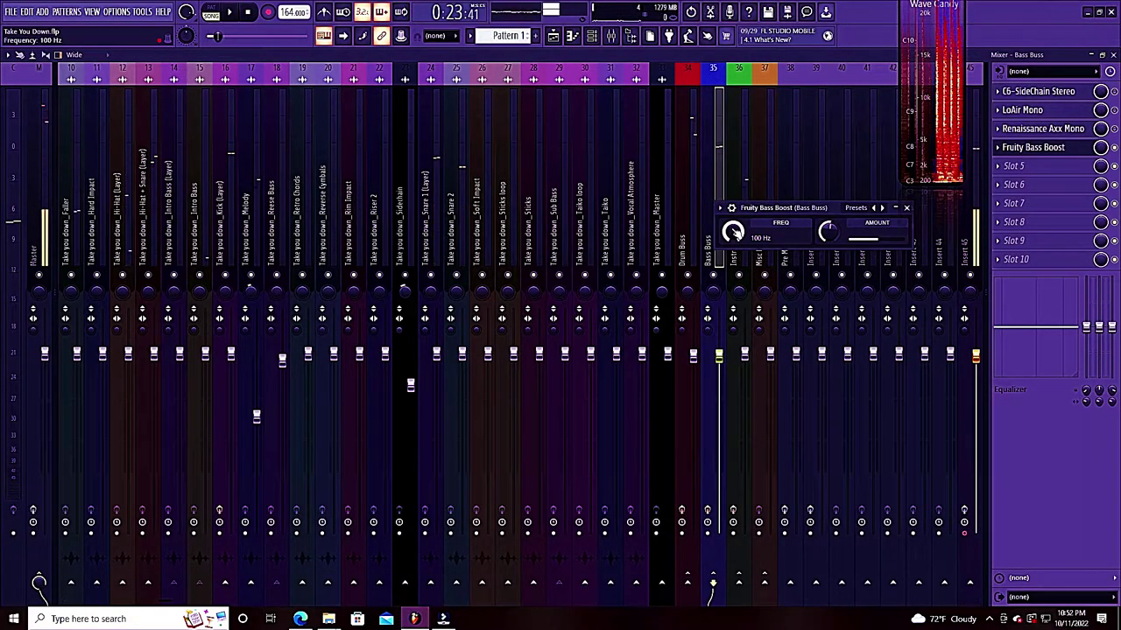
left_click_drag(734, 232, 734, 240)
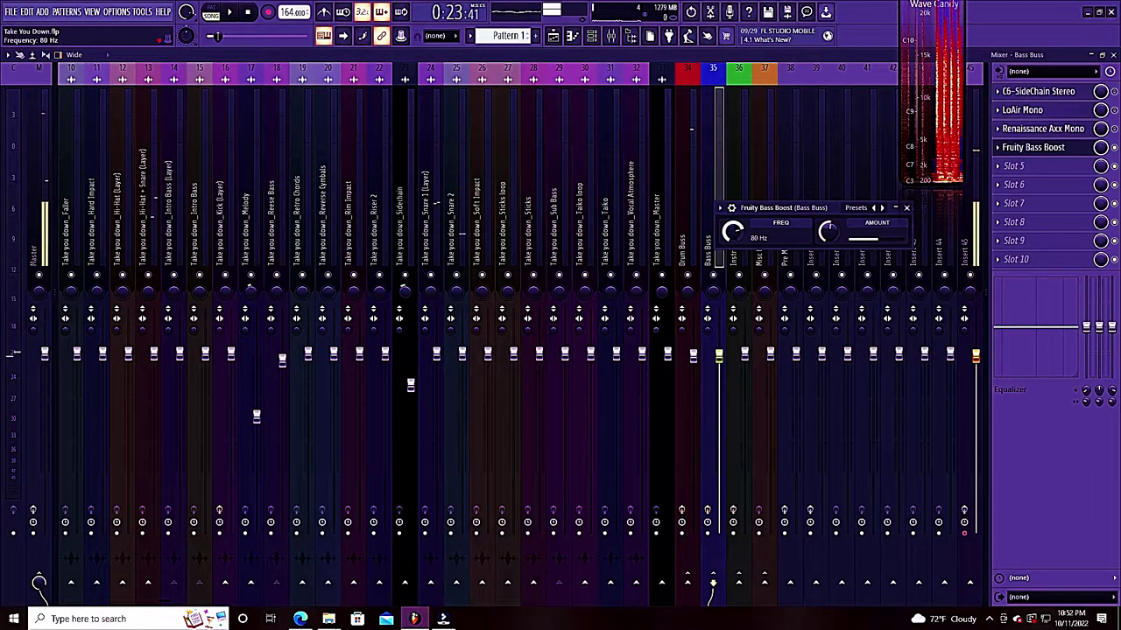
key("space")
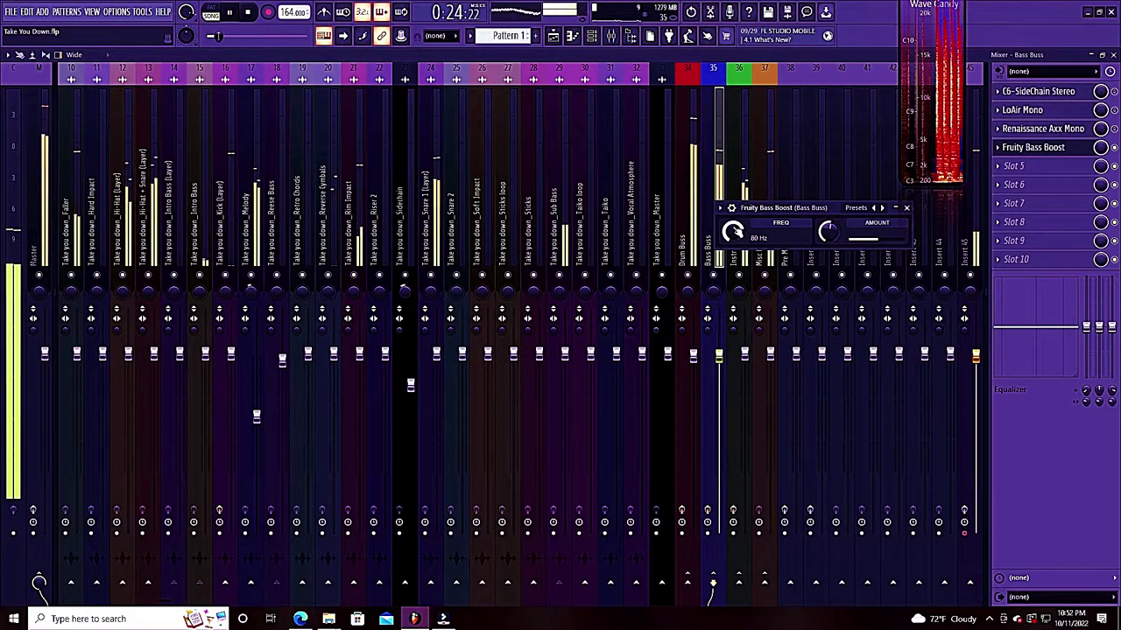
key("space")
Step: Lower the Bass Boost frequency back to 60 Hz, audition it, and close the plugin window
left_click_drag(734, 235, 734, 244)
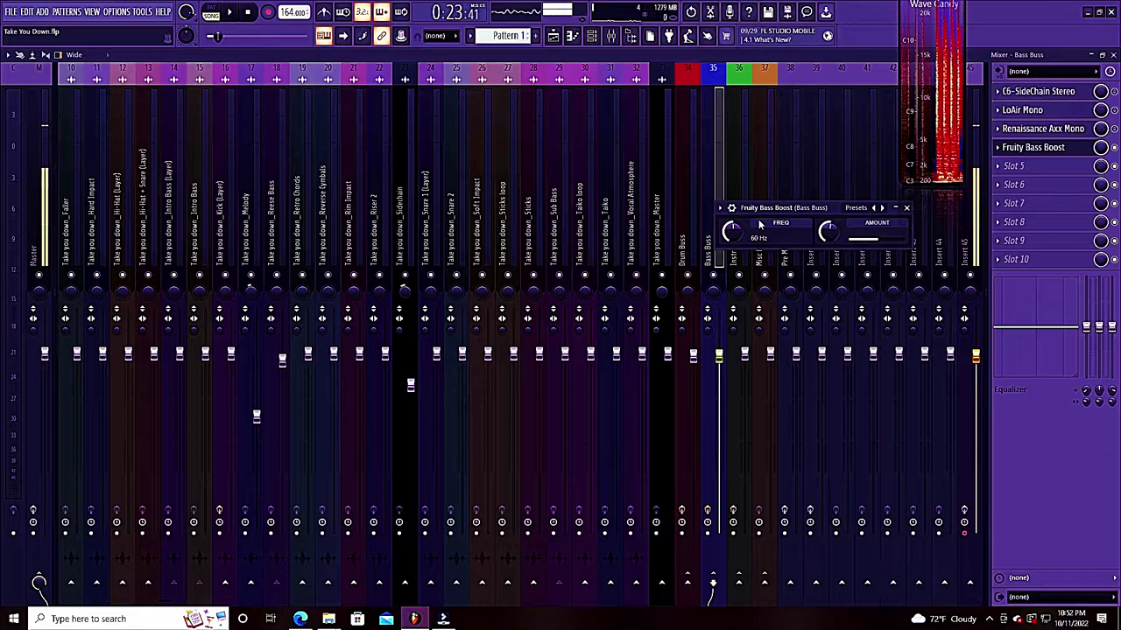
key("space")
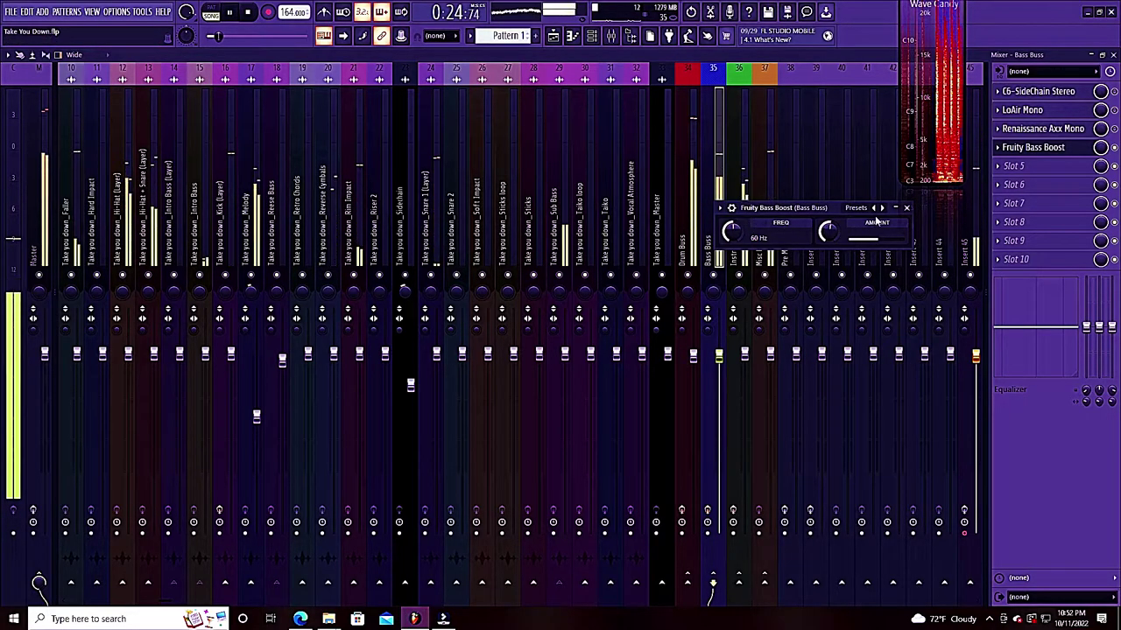
left_click(907, 208)
key("space")
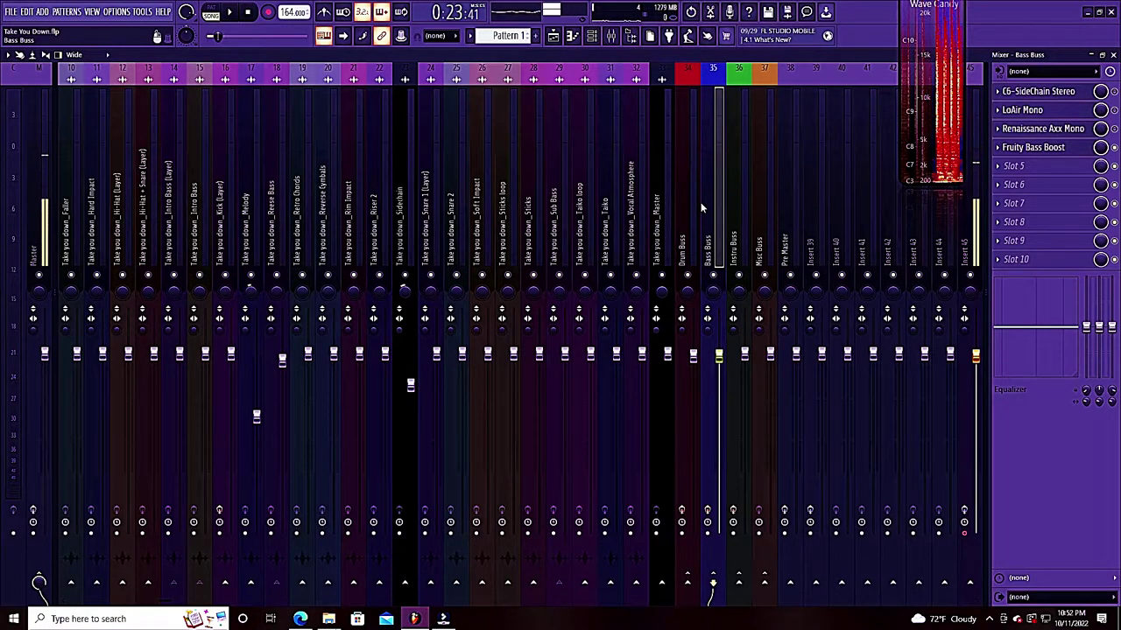
Step: Play the mix with the Master insert selected, then stop and select the Melody insert
key("space")
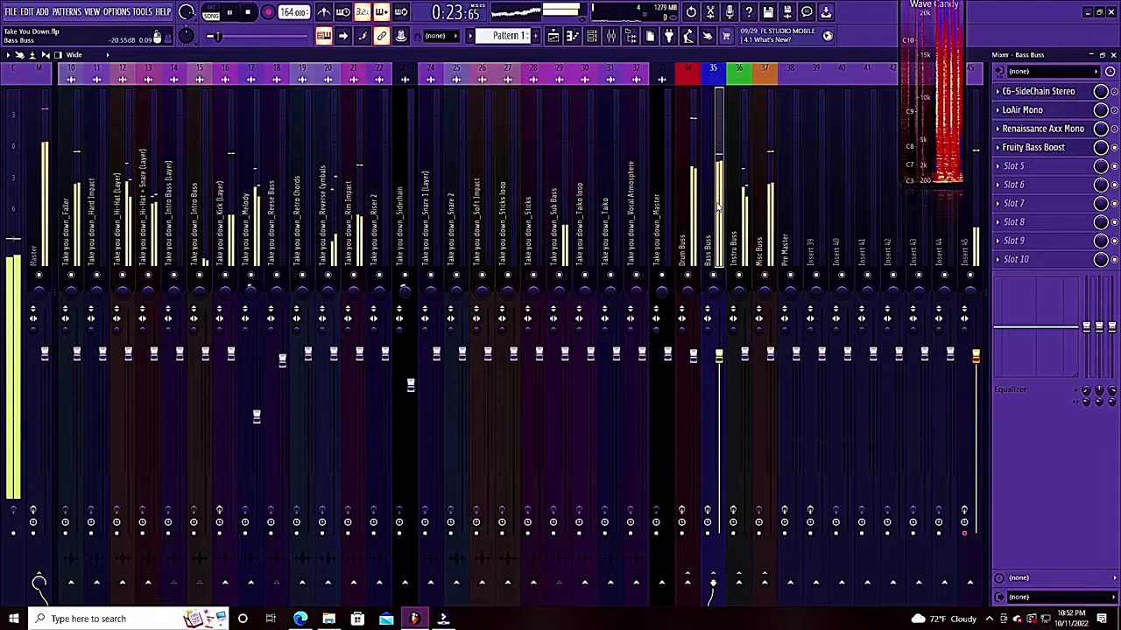
left_click(43, 186)
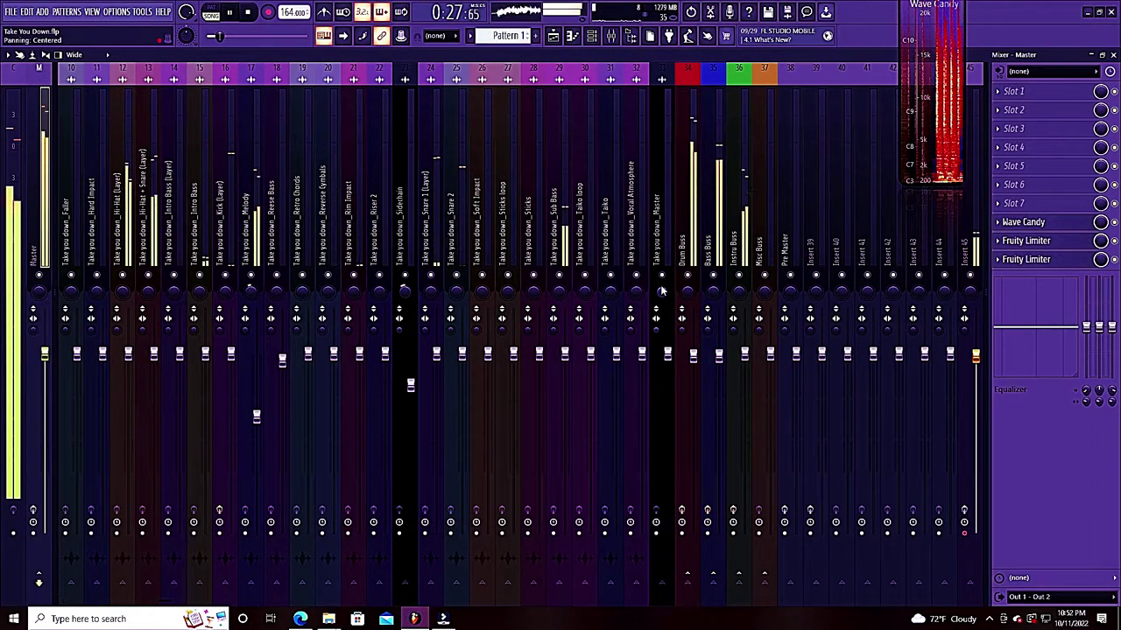
key("space")
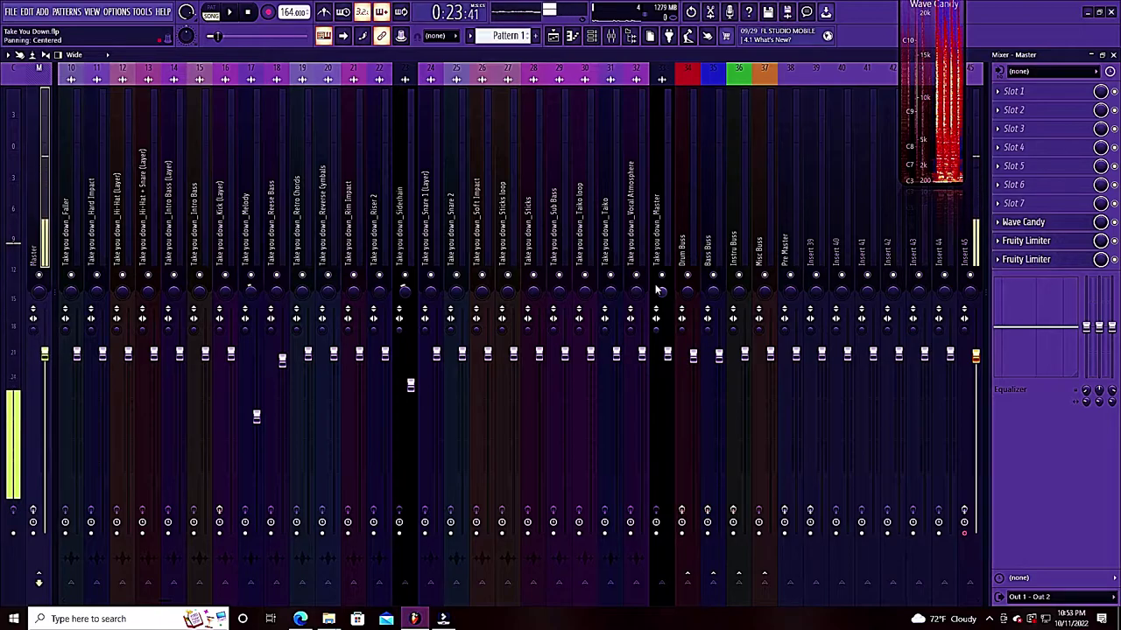
left_click(249, 222)
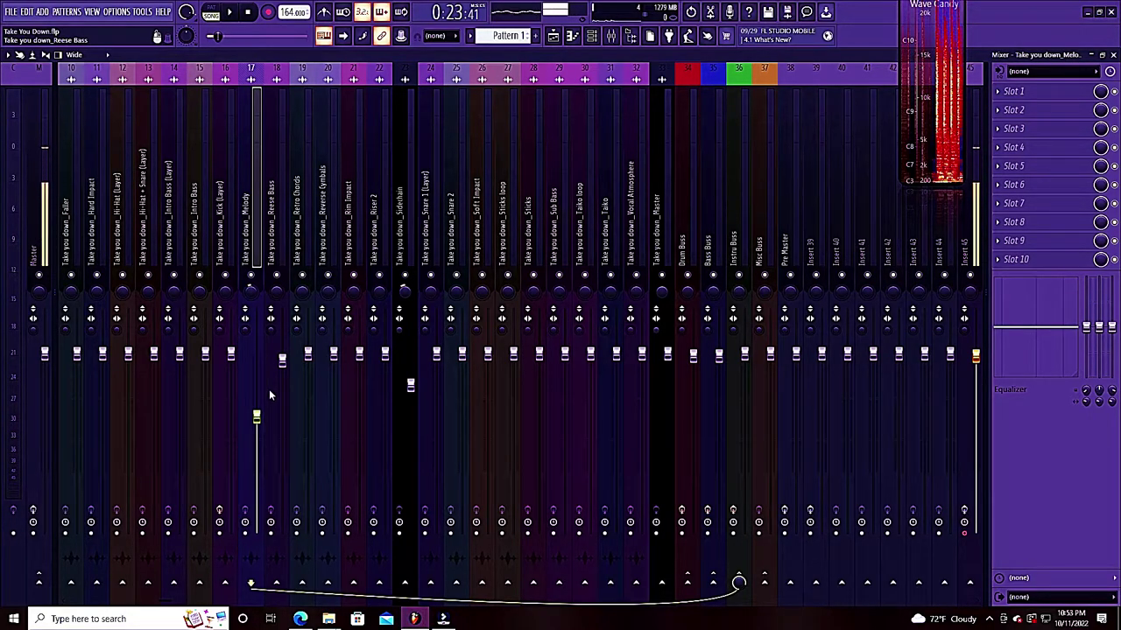
Step: During playback, drag the Melody insert fader up slightly from 65%, then stop
left_click(230, 12)
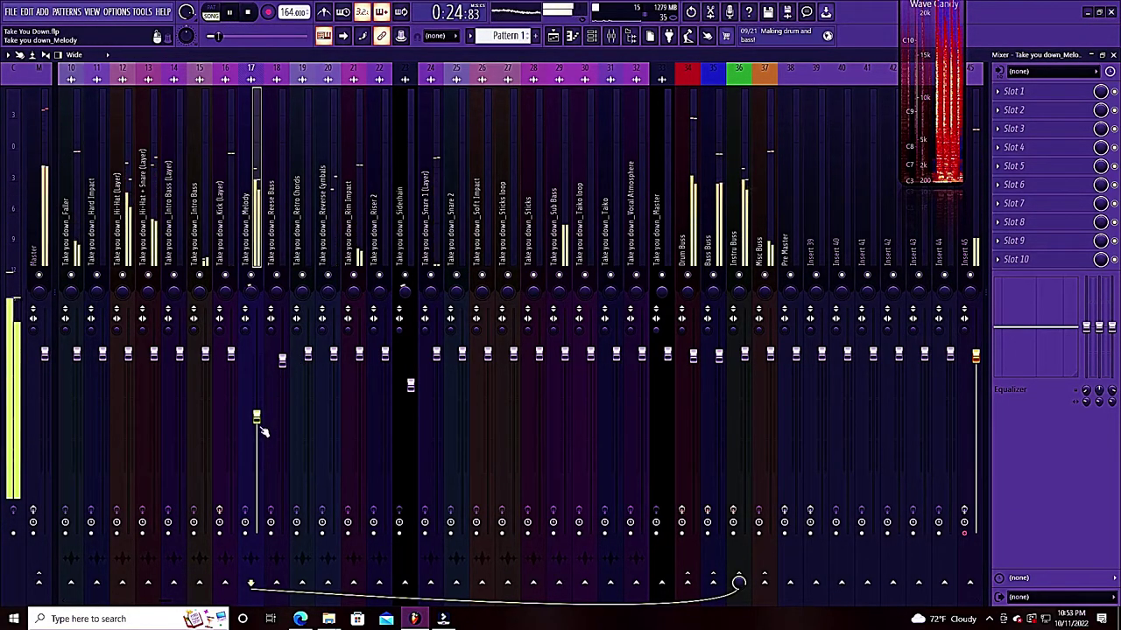
mouse_move(254, 417)
left_mouse_down()
mouse_move(255, 393)
mouse_move(257, 409)
left_mouse_up()
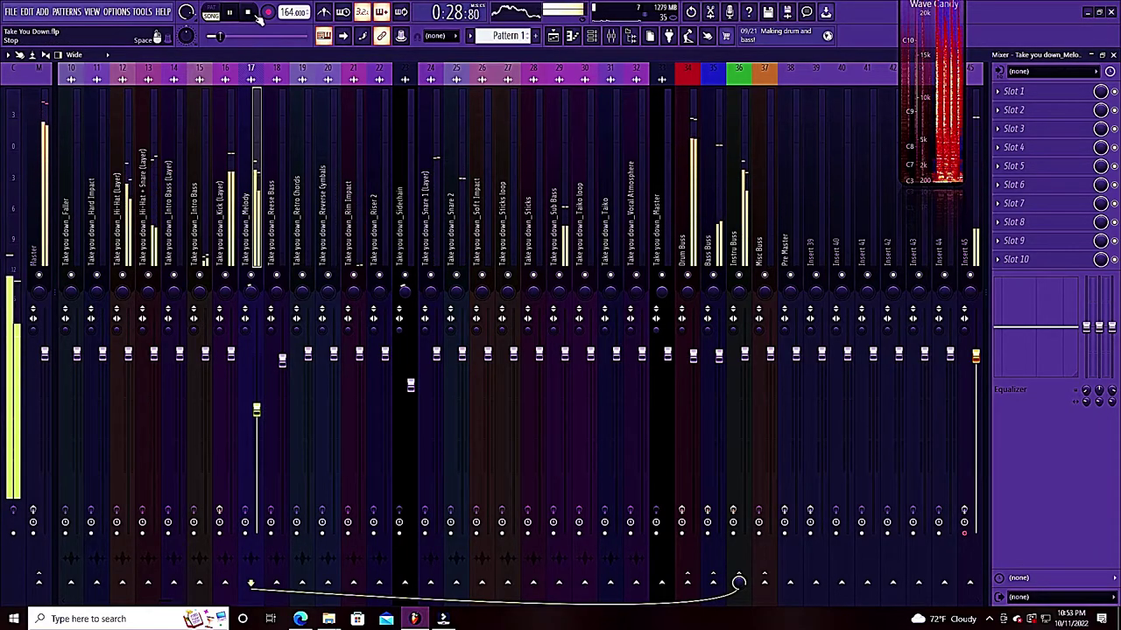
left_click(259, 17)
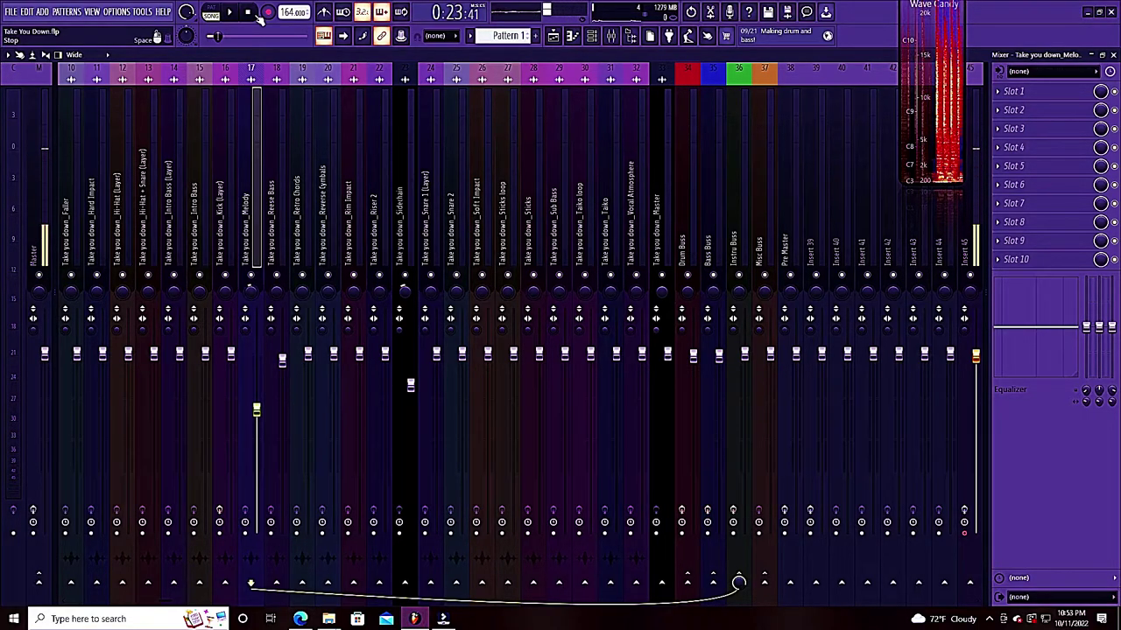
Step: Open and close the Drum Buss Blood Overdrive, then the Bass Buss Fruity Bass Boost window
left_click(687, 239)
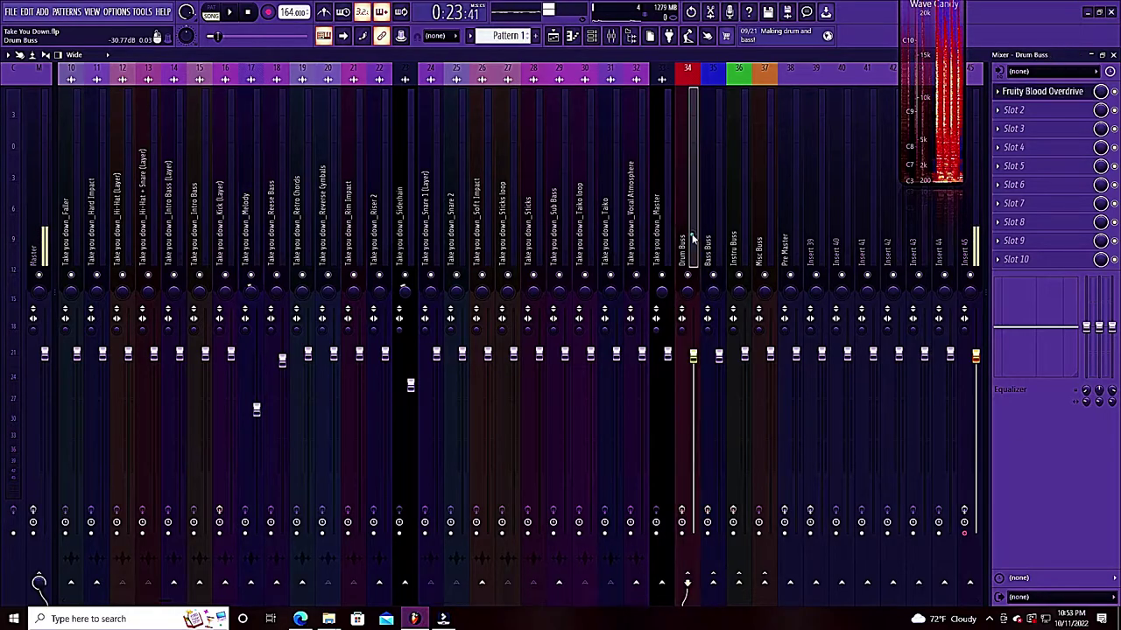
left_click(1048, 98)
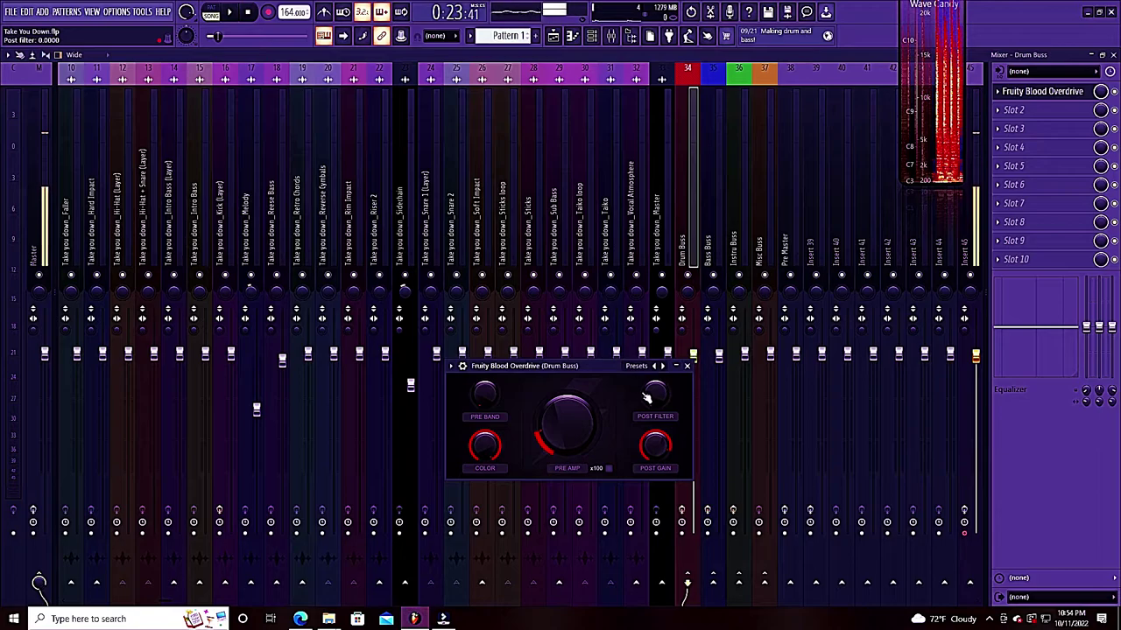
left_click(689, 366)
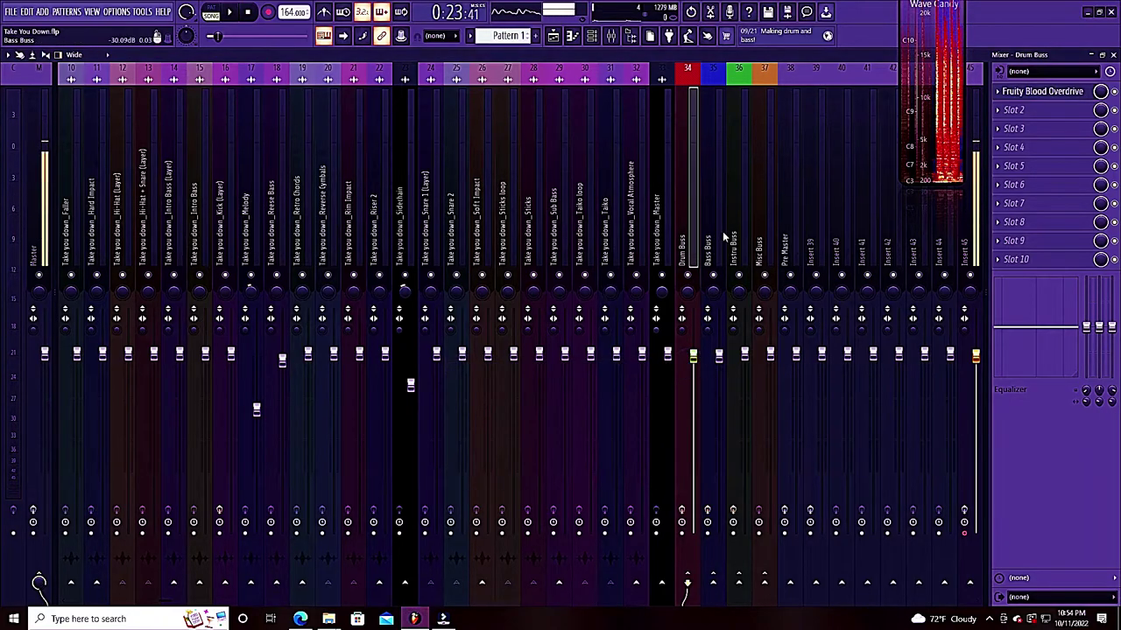
left_click(717, 236)
left_click(1032, 147)
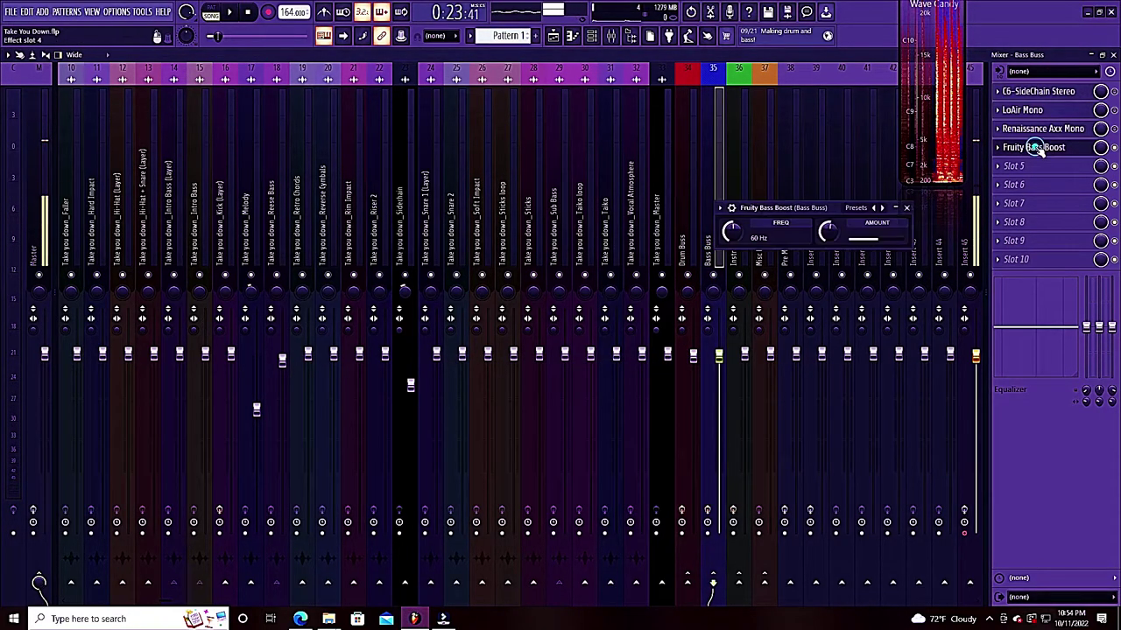
left_click(906, 209)
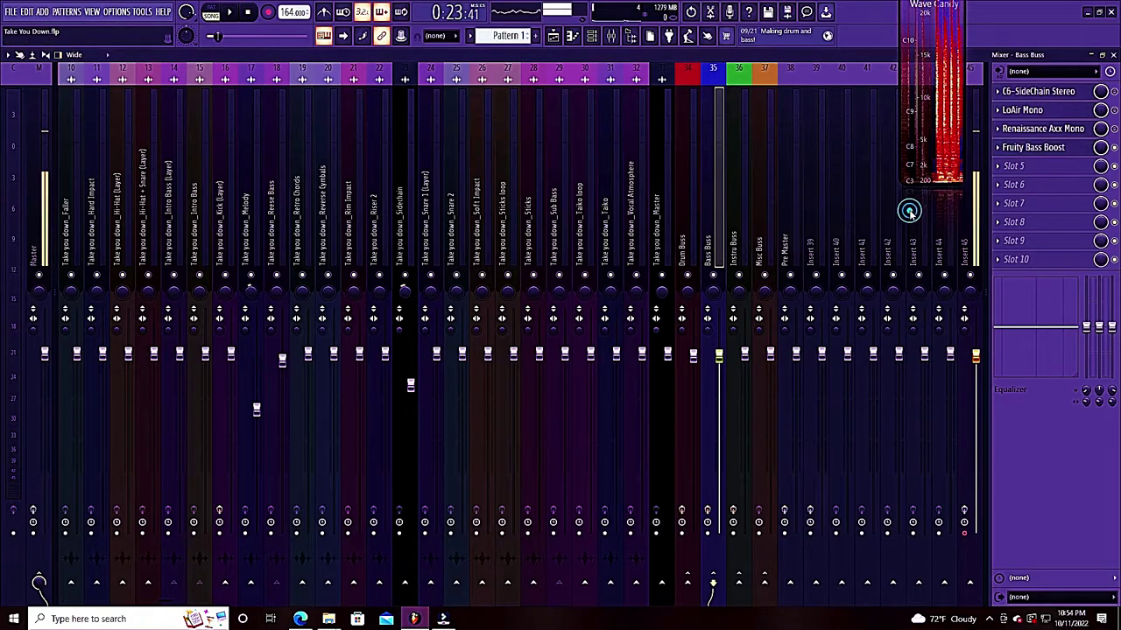